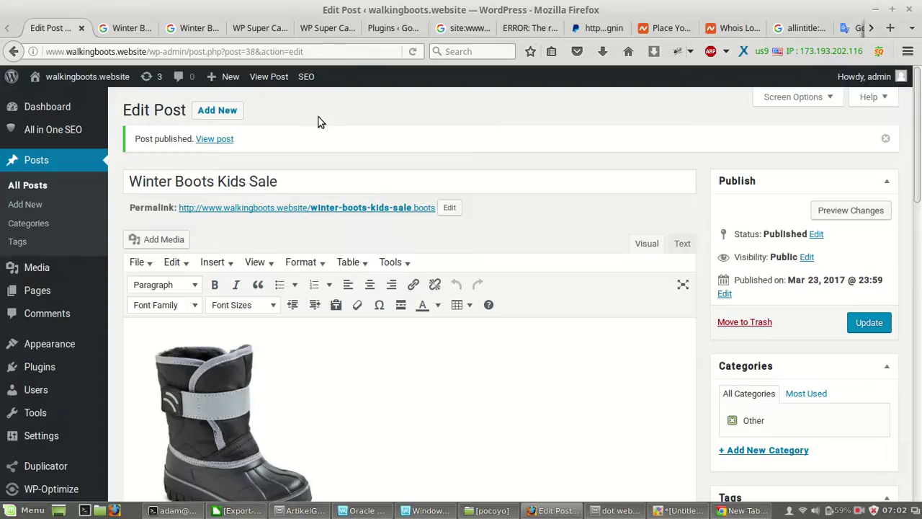
Switch to the keyword spreadsheet in LibreOffice Calc and copy "Wide Calf Brown Leather Boots" from cell A102.
click(242, 510)
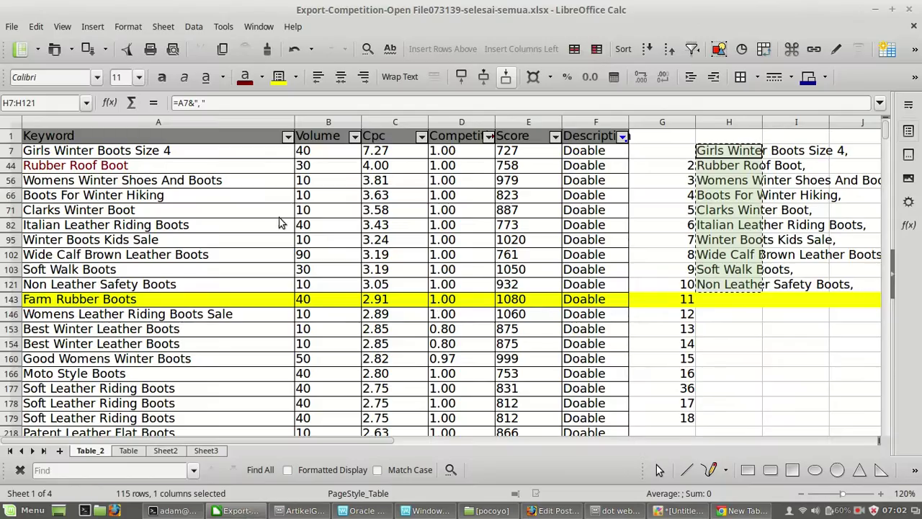
click(735, 241)
click(734, 258)
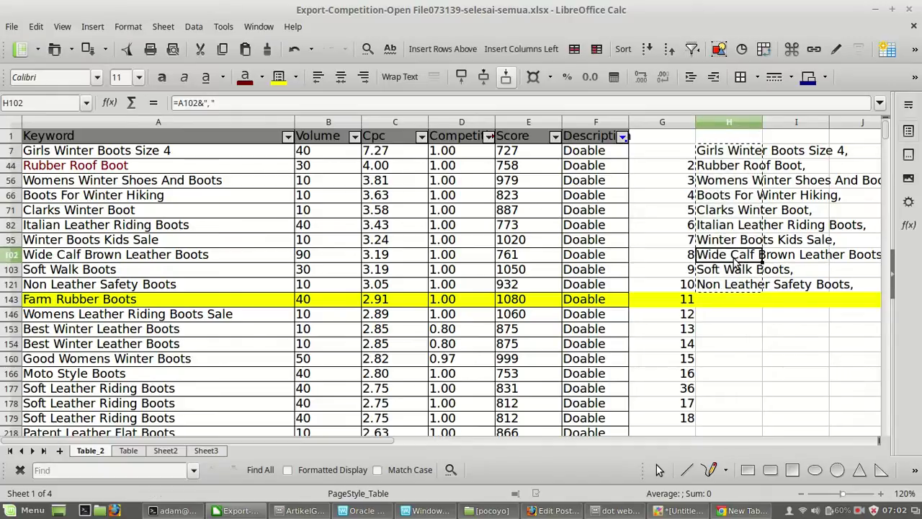
click(160, 258)
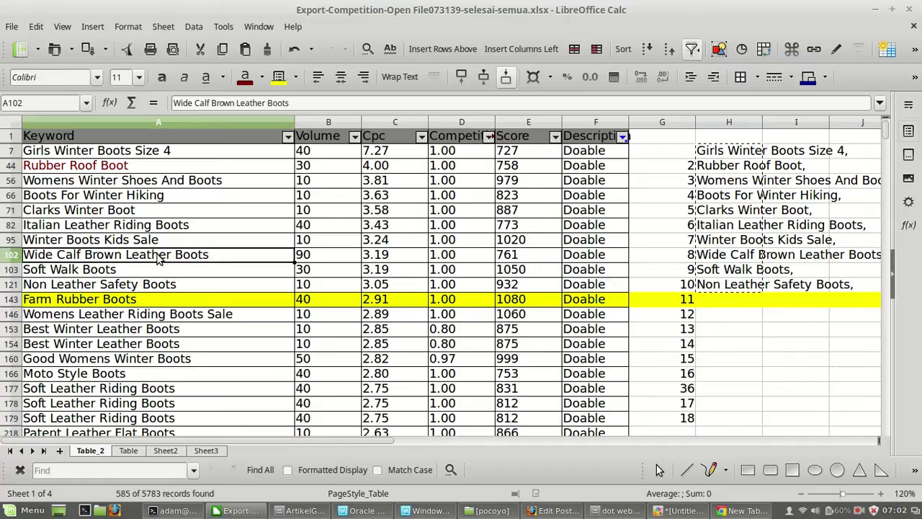
key(ctrl+c)
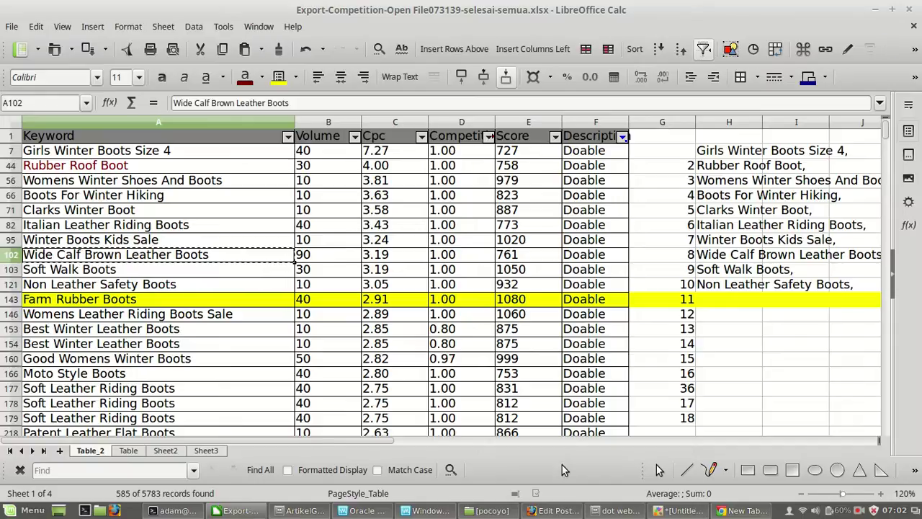
Switch to the Google web search in Firefox and check the domain and the proxy extension's country and identity settings.
click(574, 507)
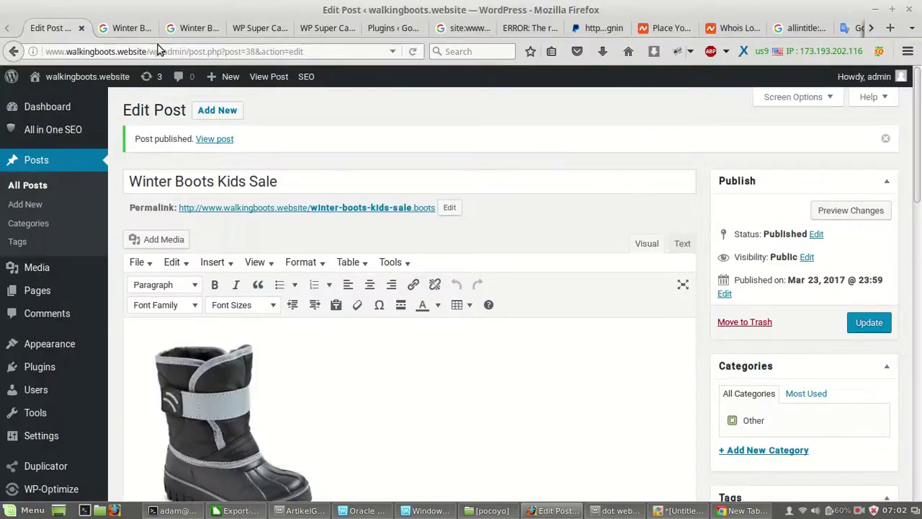
click(121, 28)
double_click(136, 52)
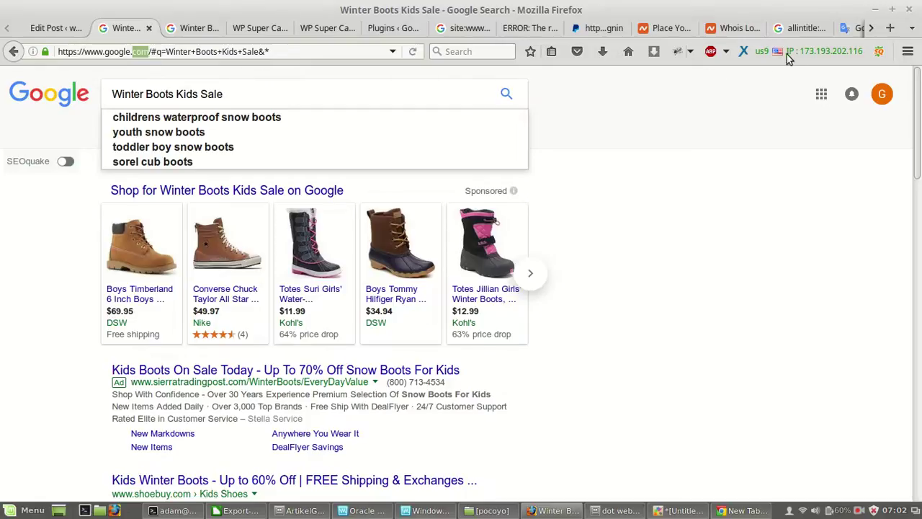
click(744, 51)
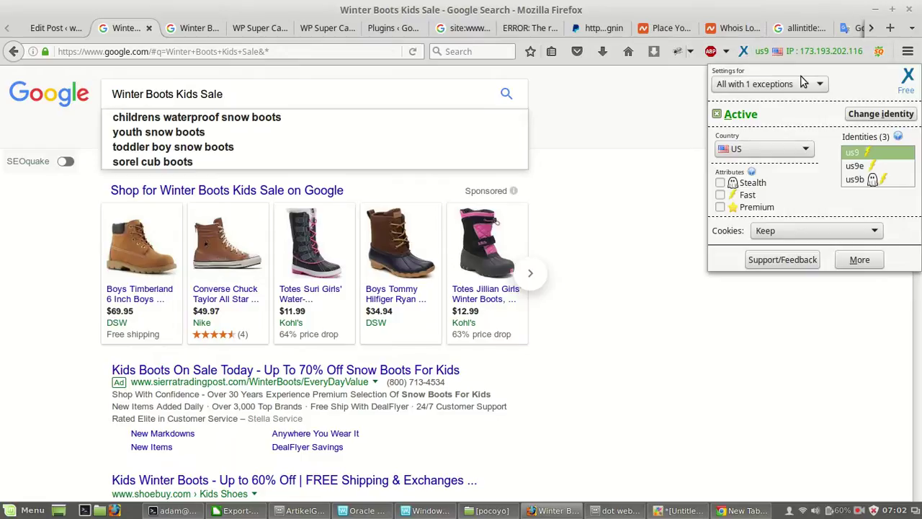
click(744, 52)
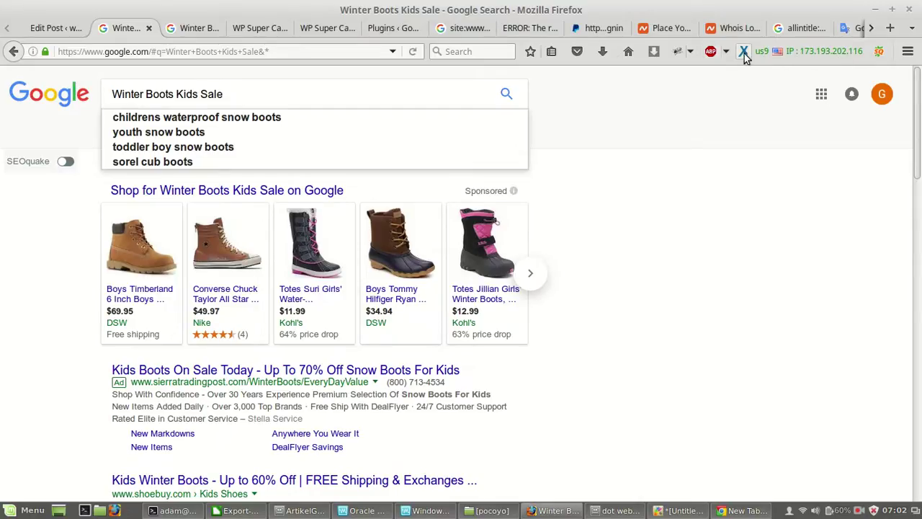
Replace the Google web search query with the copied keyword "Wide Calf Brown Leather Boots" and run the search.
triple_click(267, 92)
click(120, 86)
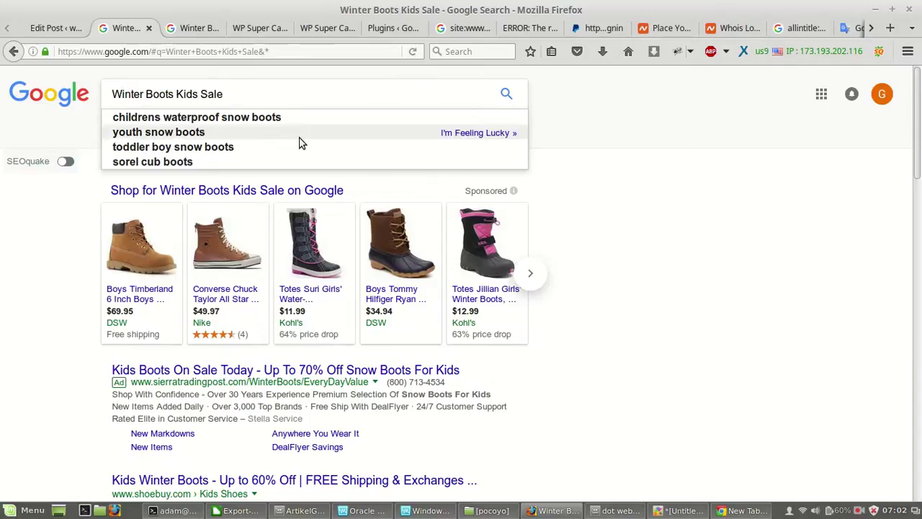
key(ctrl+a)
key(ctrl+v)
key(Return)
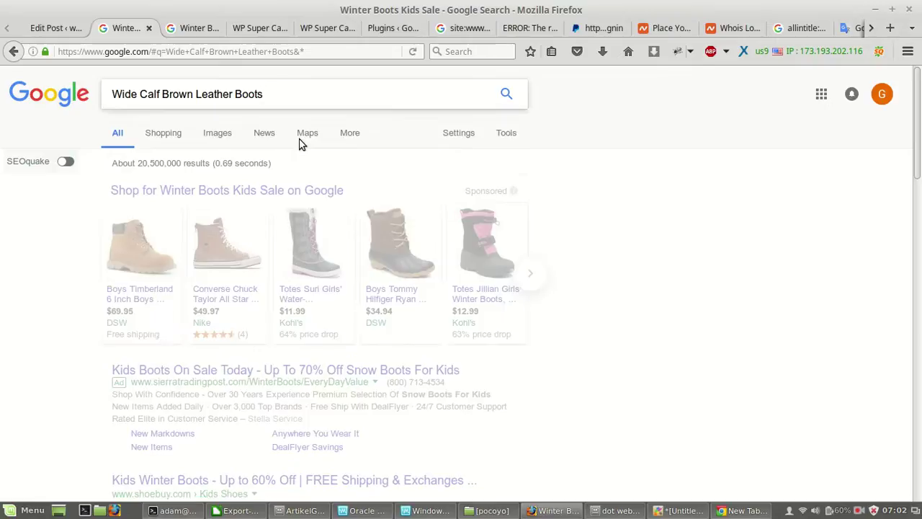
Close the image preview in the Google Images results and search images for "Wide Calf Brown Leather Boots".
click(198, 29)
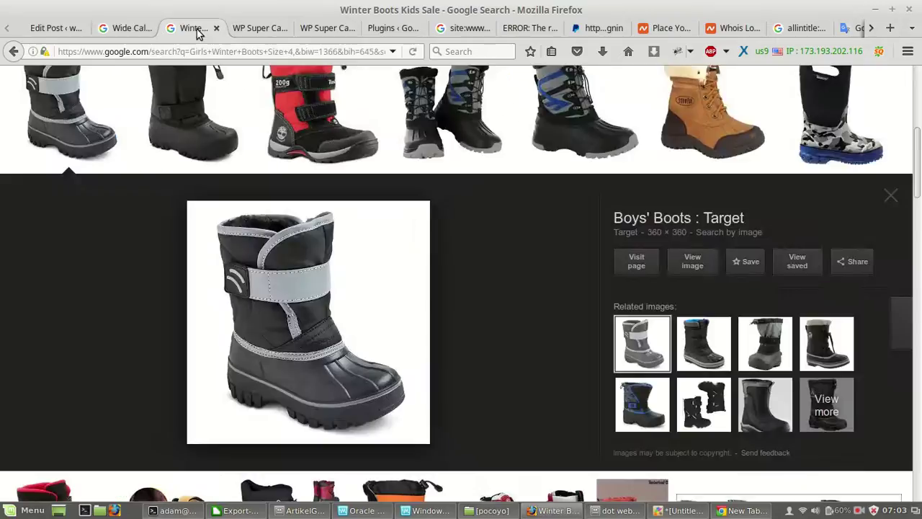
key(Escape)
drag(272, 101, 103, 100)
key(ctrl+v)
key(Escape)
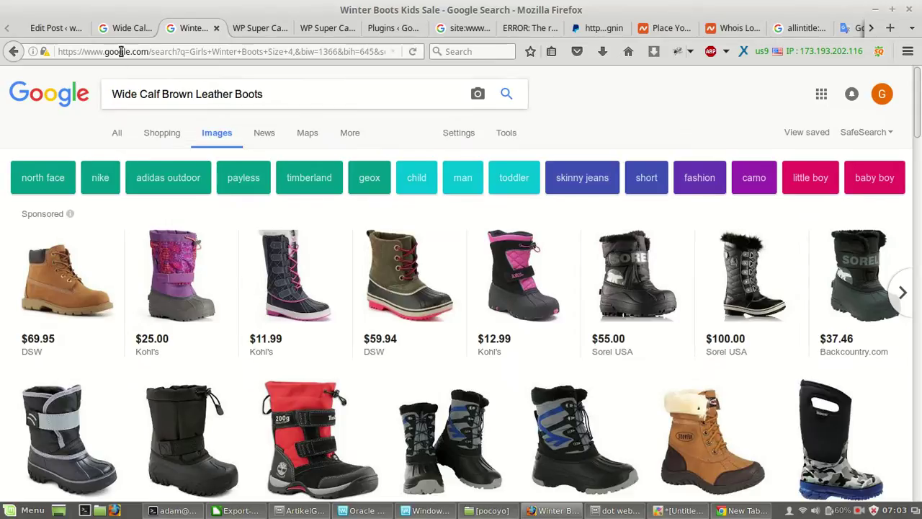
key(Return)
Examine the Google web results for the keyword and return to its image results.
click(119, 28)
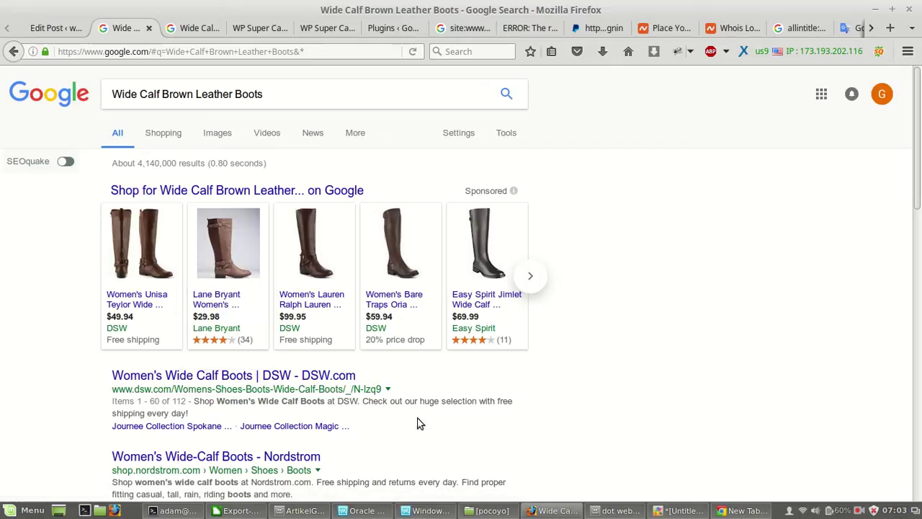
scroll(416, 422, down, 4)
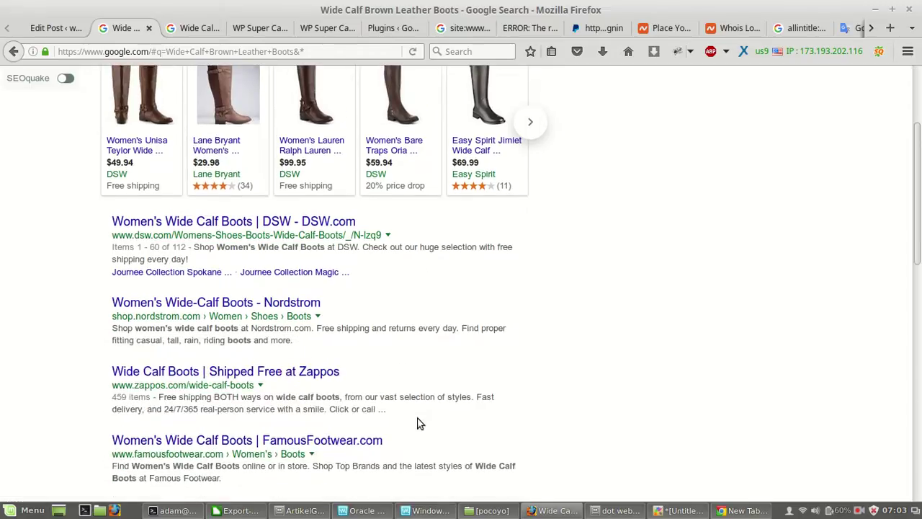
click(196, 28)
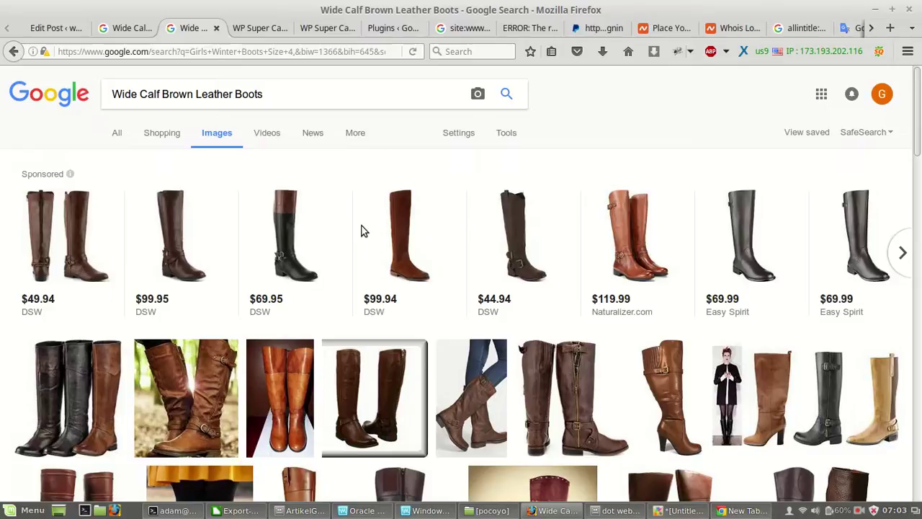
Start a new WordPress post and give it the title "Wide Calf Brown Leather Boots".
click(56, 27)
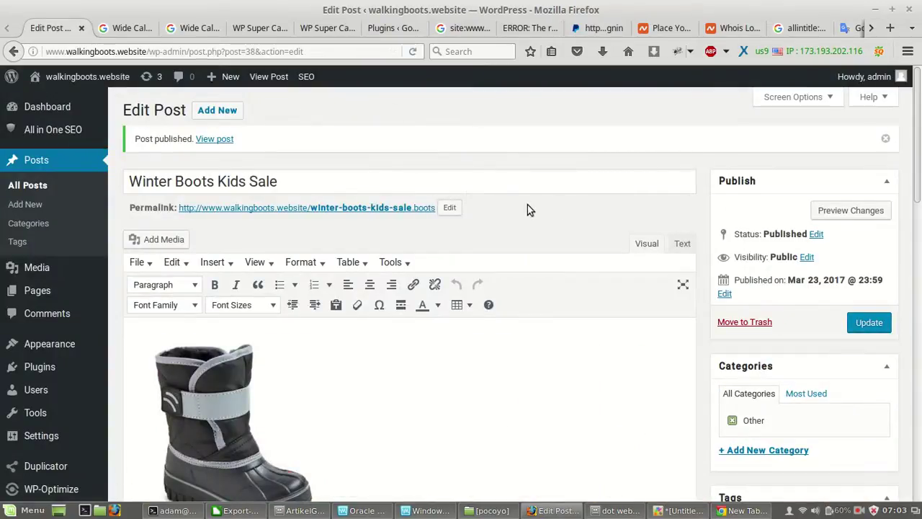
click(217, 112)
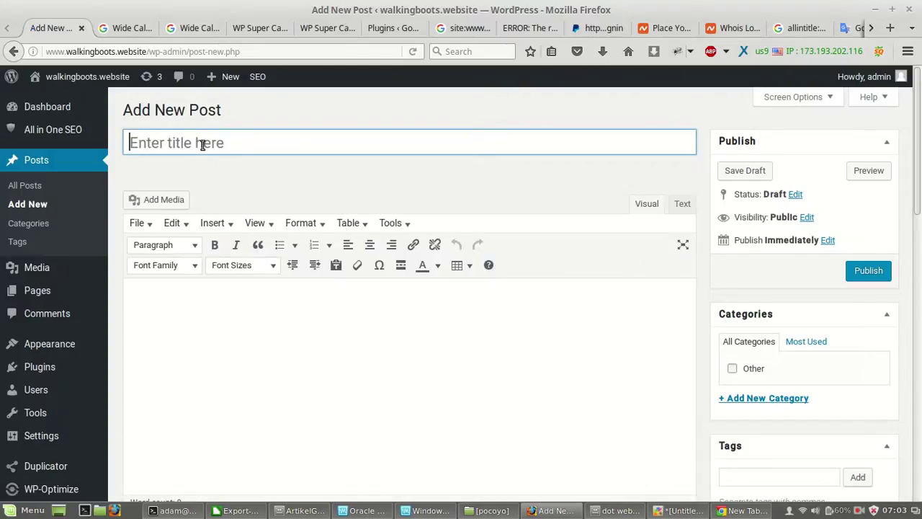
key(ctrl+v)
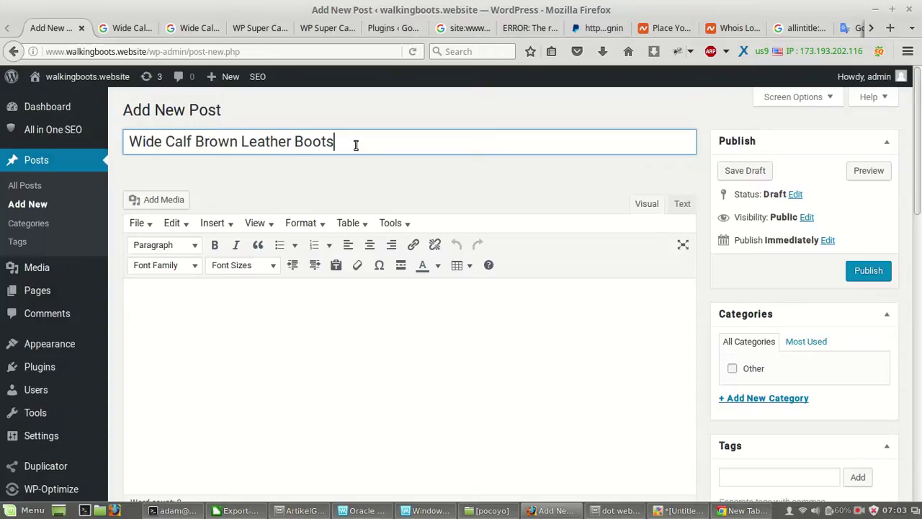
click(258, 509)
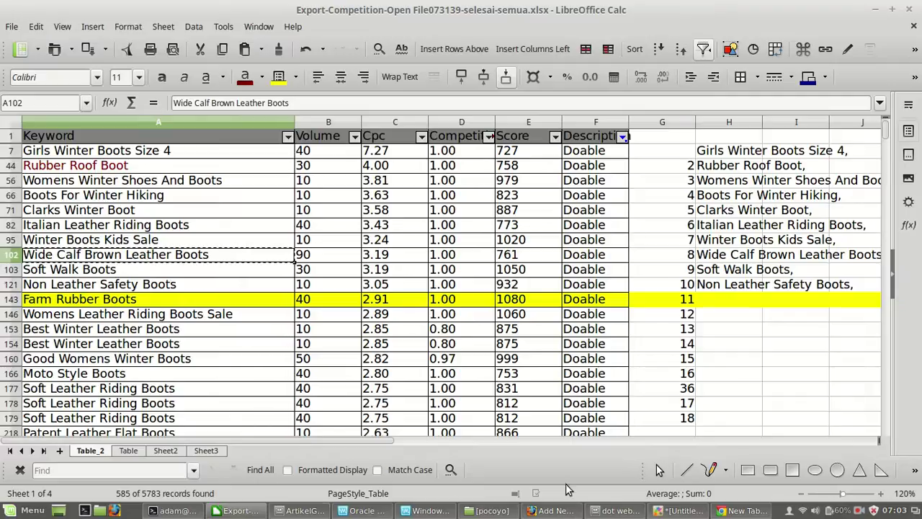
click(553, 510)
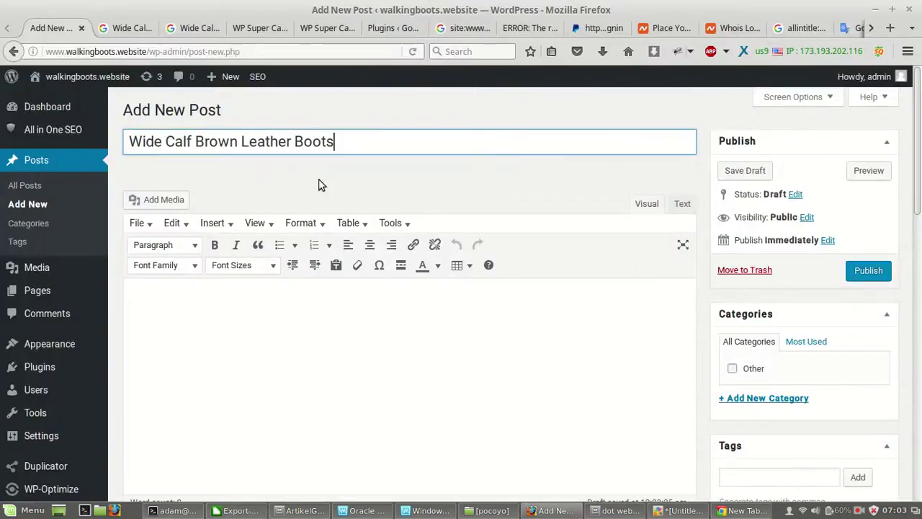
Save the wideshaftboot.com brown boots image from Google Images as "Wide Calf Brown Leather Boots.jpg" in the "dot website" folder.
click(194, 27)
scroll(198, 281, down, 4)
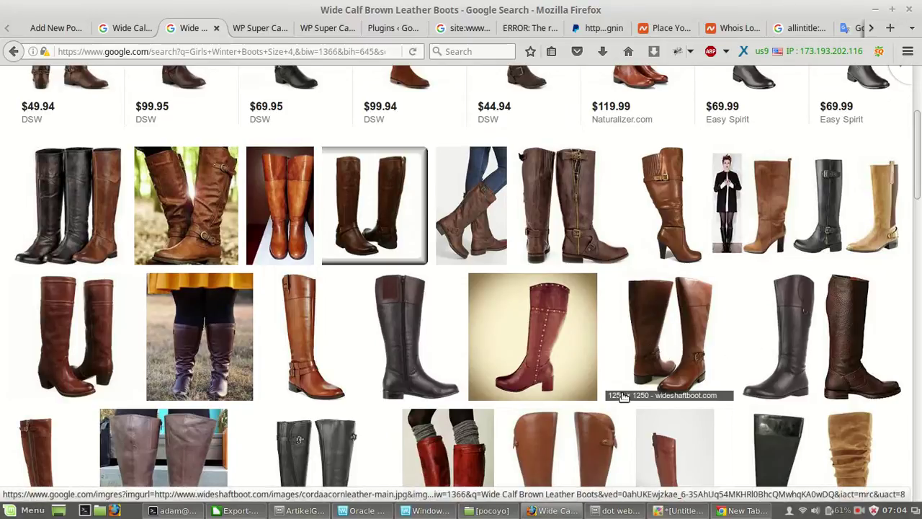
click(658, 349)
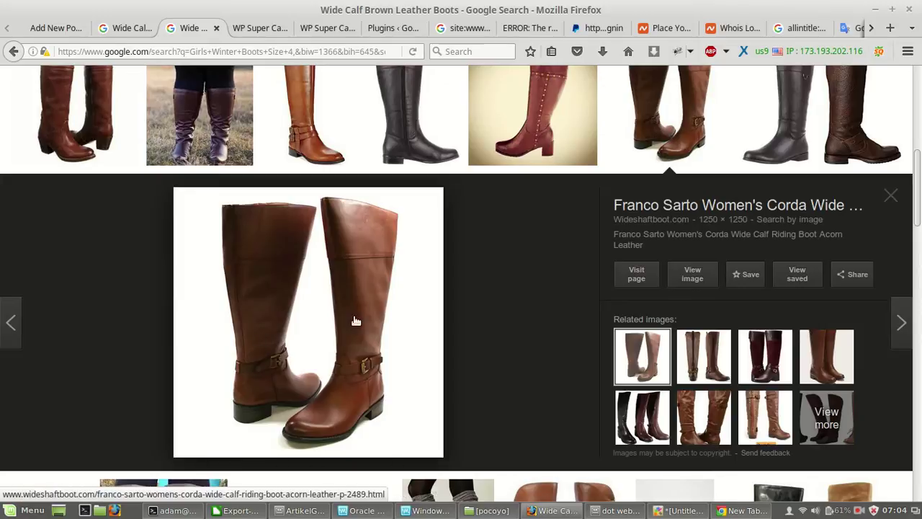
right_click(323, 285)
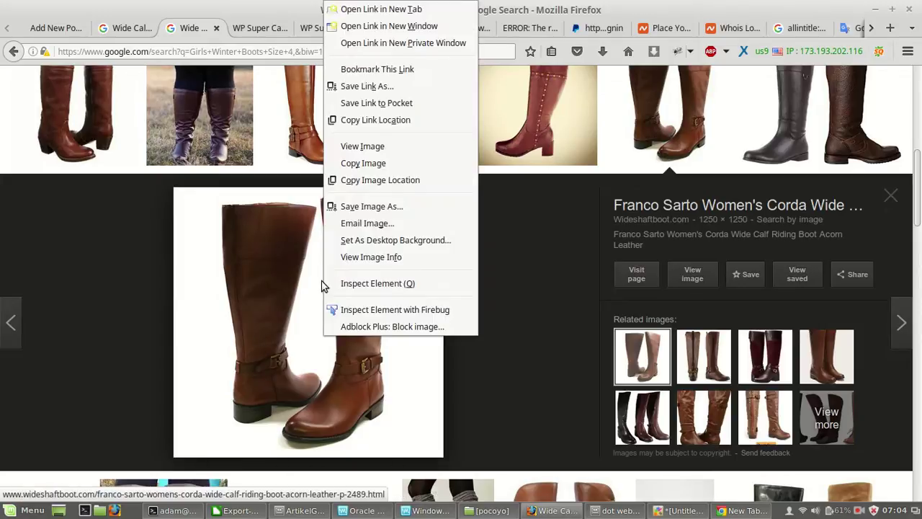
click(371, 208)
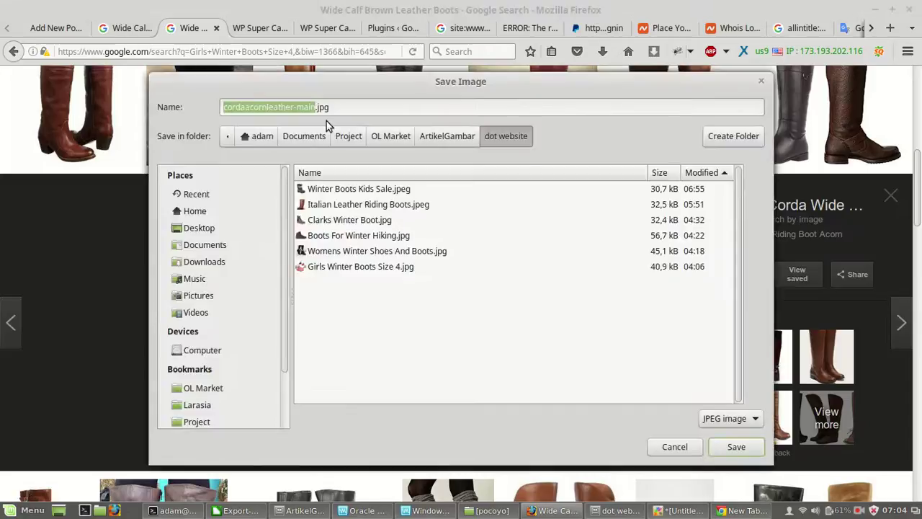
text(Wide Calf Brown Leather Boots)
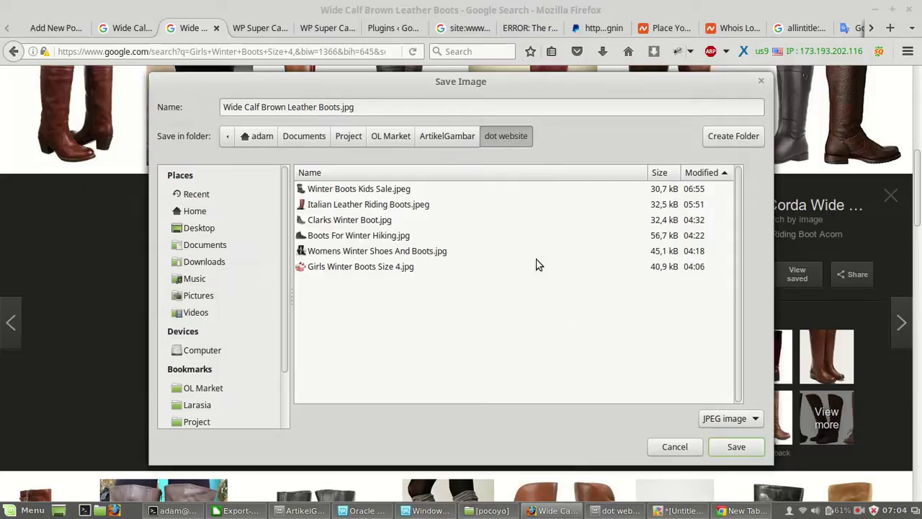
click(734, 448)
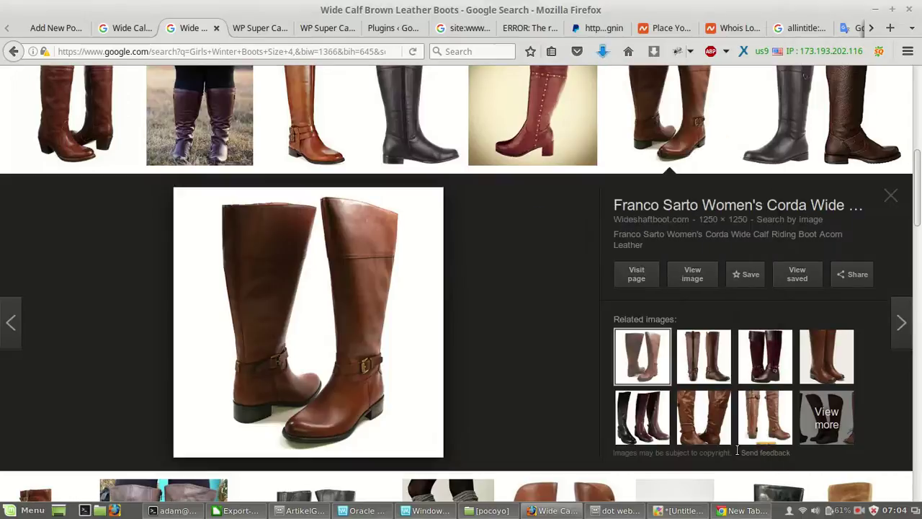
Show the downloaded "Wide Calf Brown Leather Boots.jpg" in its folder and open it with GIMP Image Editor.
click(604, 51)
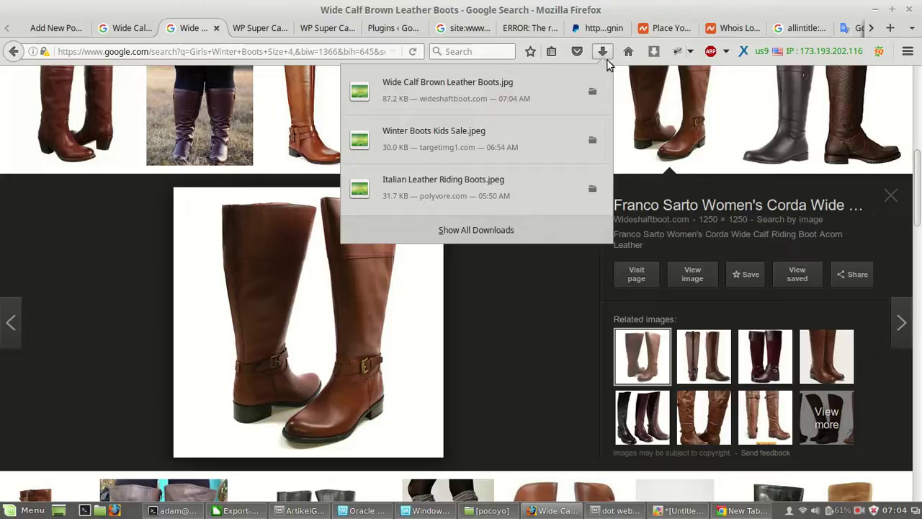
click(595, 94)
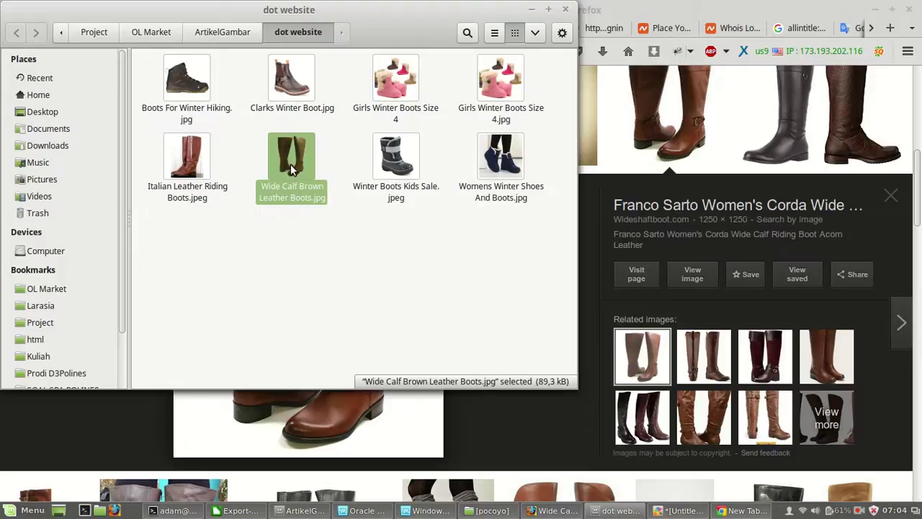
right_click(291, 169)
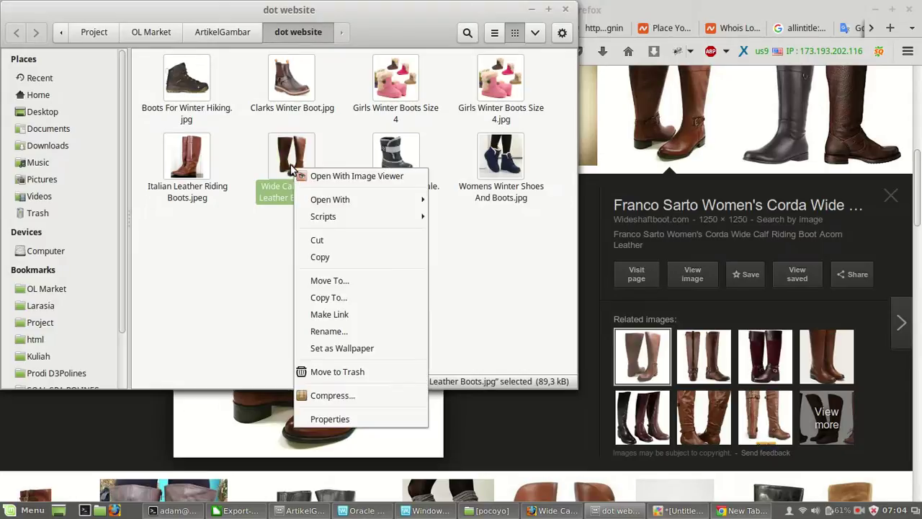
mouse_move(366, 201)
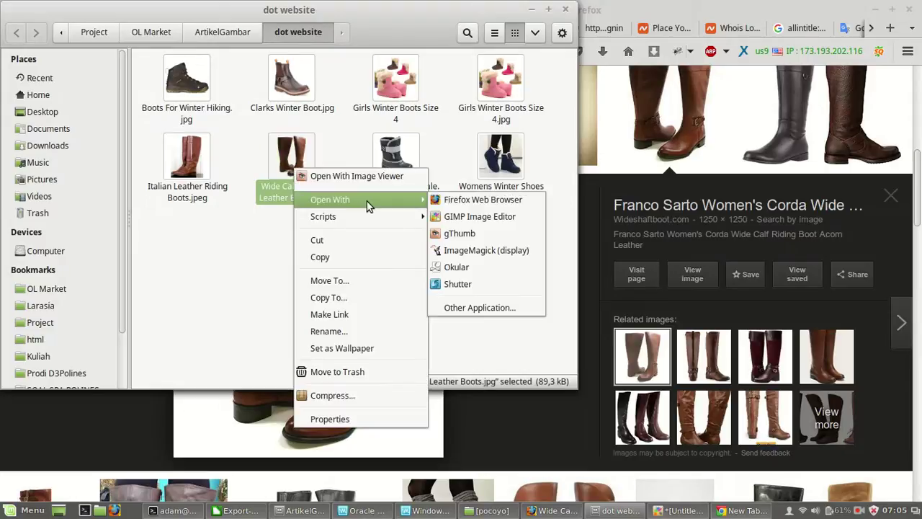
click(453, 217)
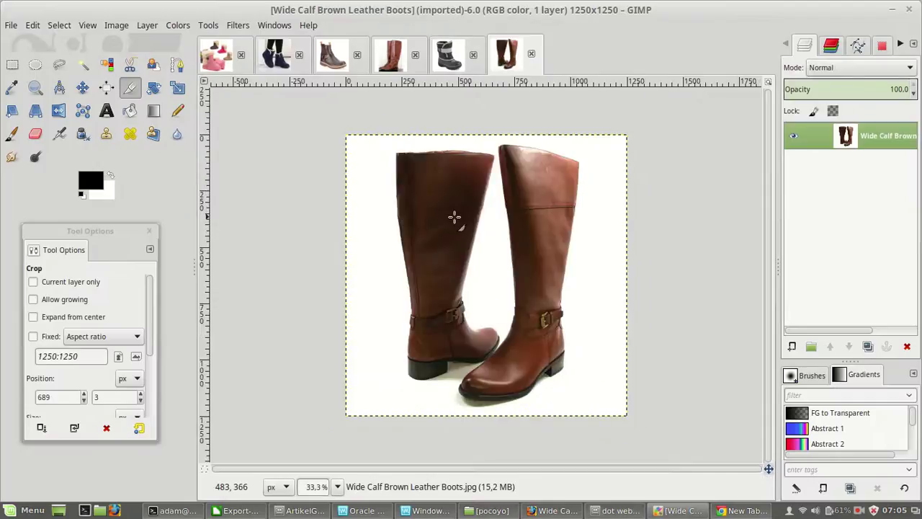
click(116, 25)
click(181, 173)
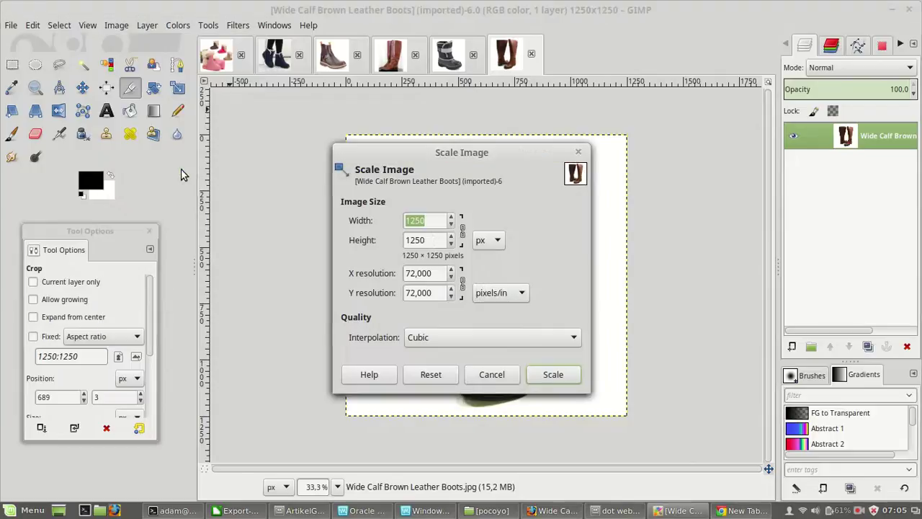
text(450)
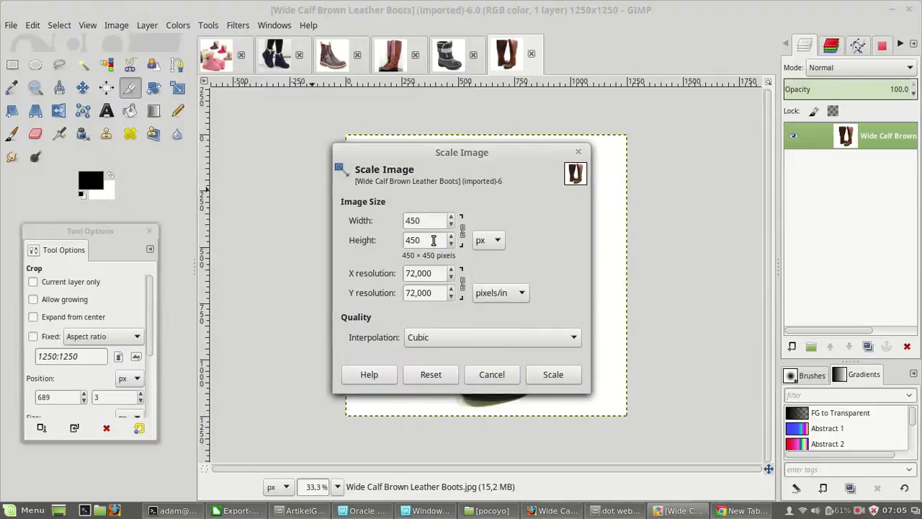
click(509, 379)
Scale the boots image to 450 × 450 px and view the result at 100 %.
click(116, 26)
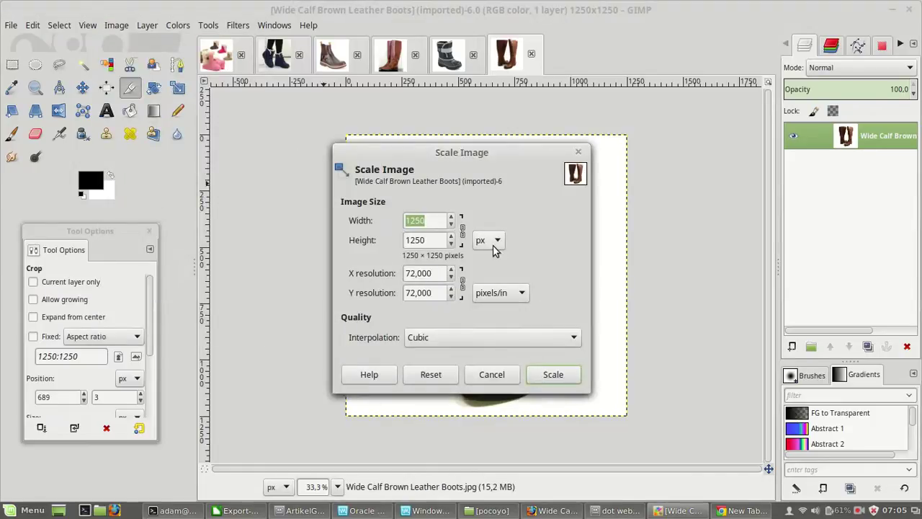
text(450)
key(Tab)
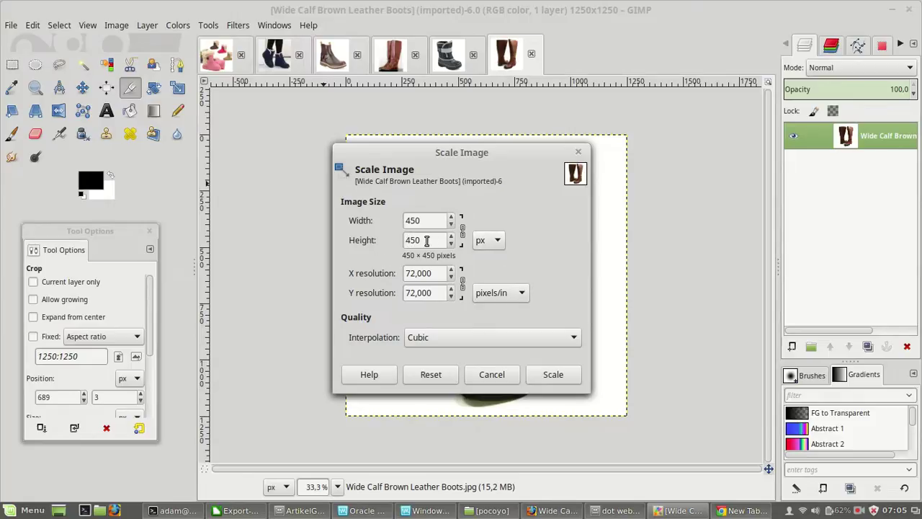
click(554, 375)
scroll(534, 340, up, 4)
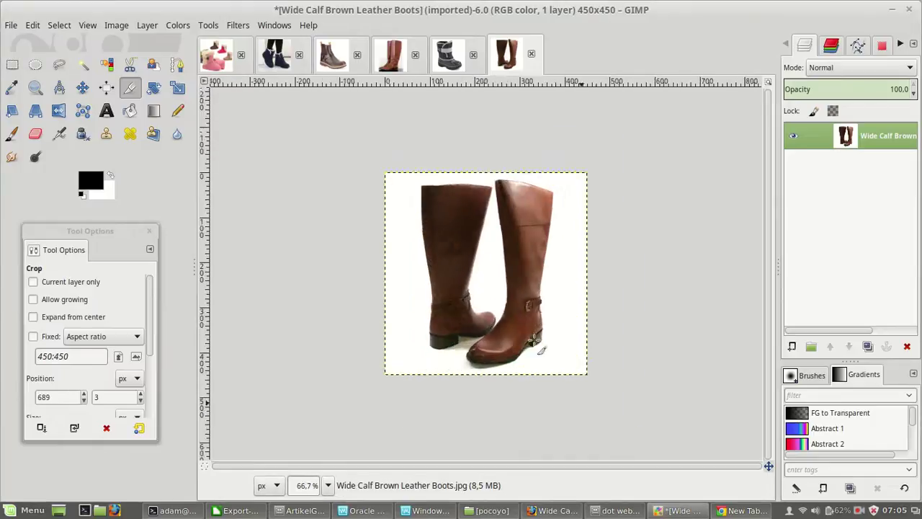
scroll(534, 338, down, 2)
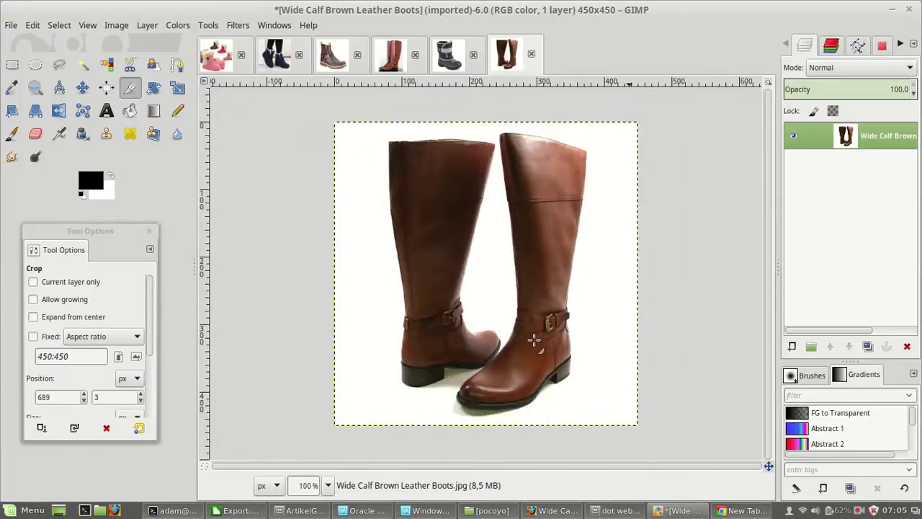
click(508, 275)
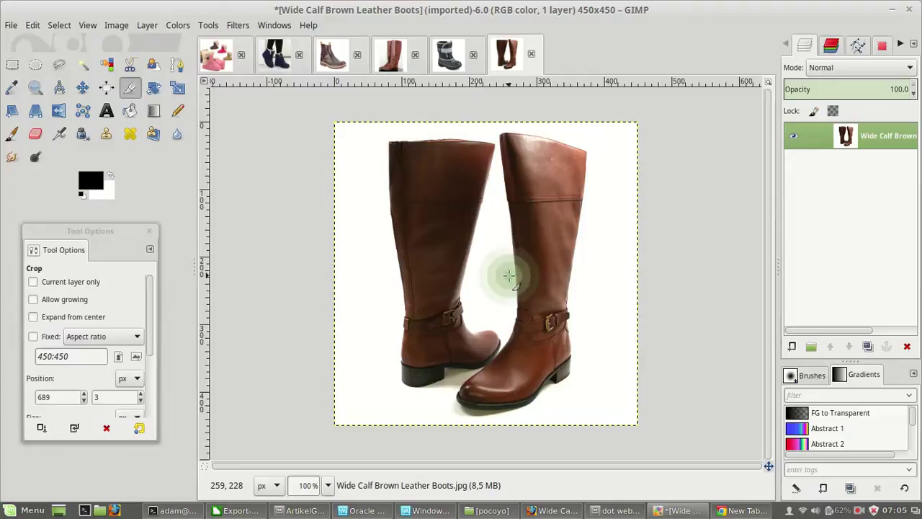
Export the scaled image over the existing "Wide Calf Brown Leather Boots.jpg" in the "dot website" folder.
click(20, 25)
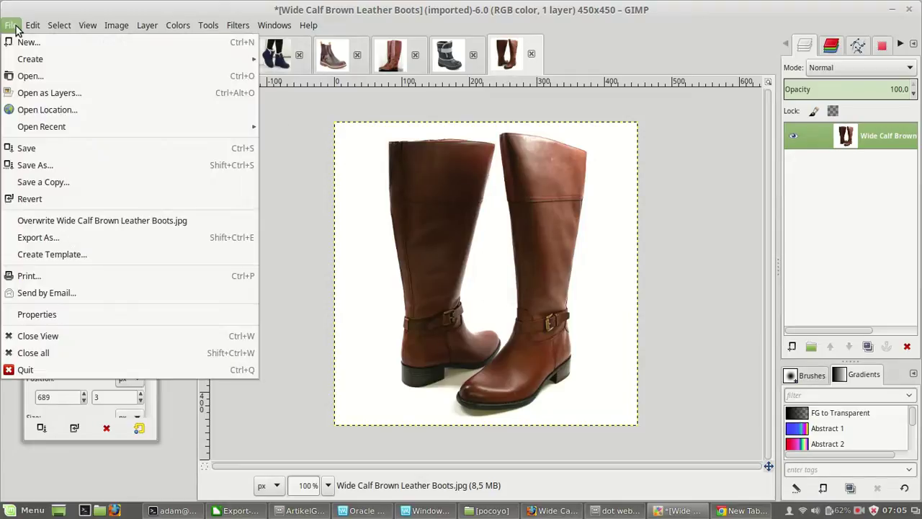
mouse_move(147, 25)
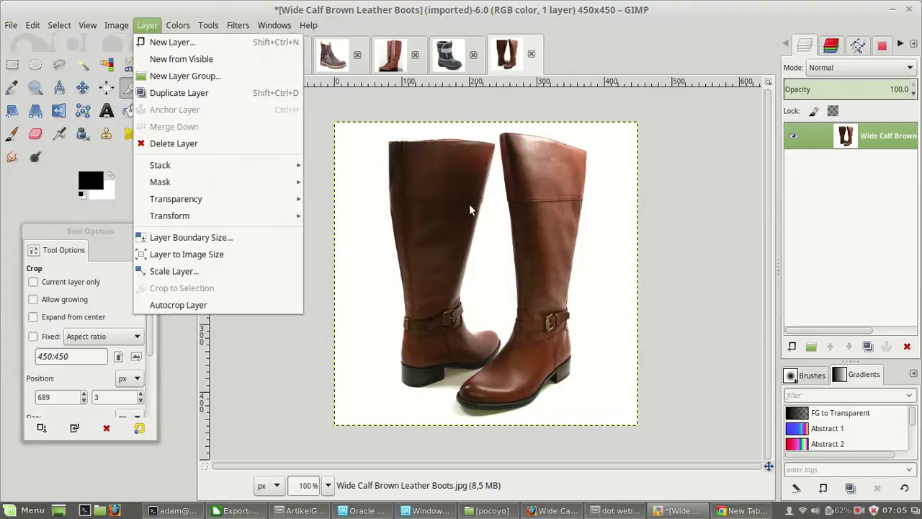
click(654, 204)
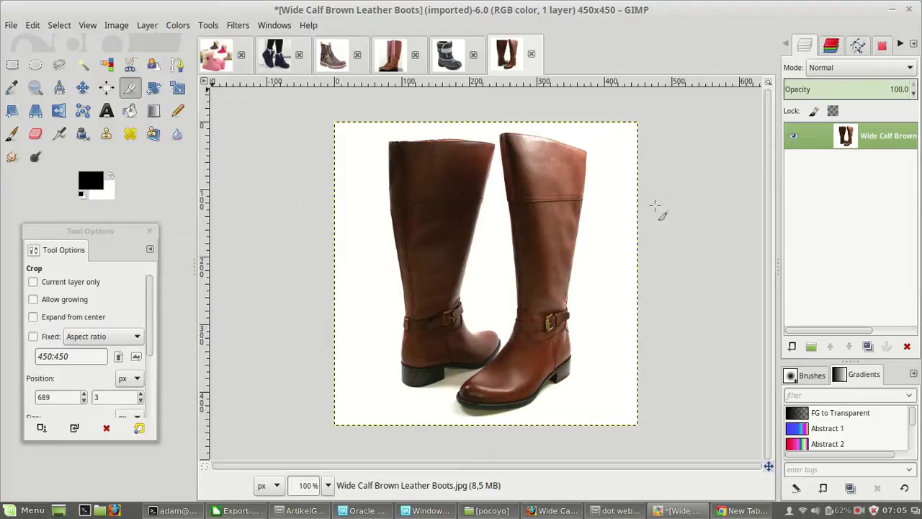
key(shift+ctrl+e)
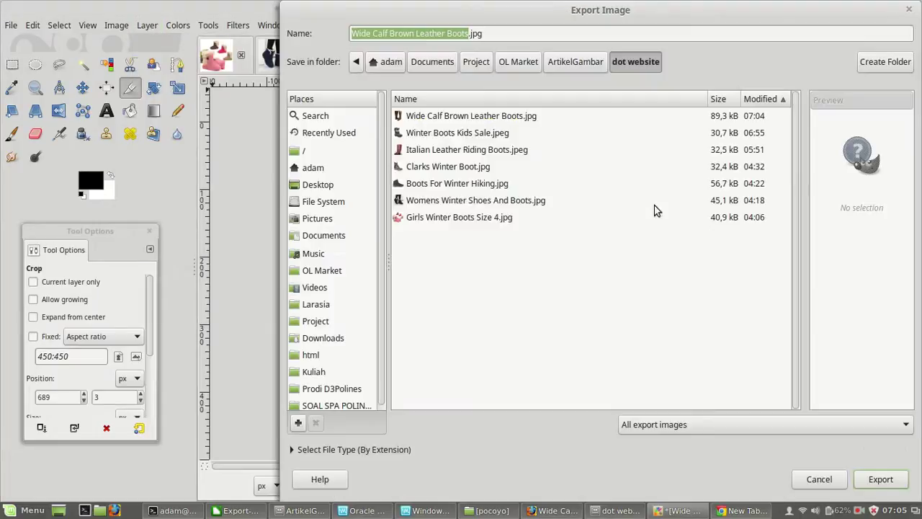
click(881, 479)
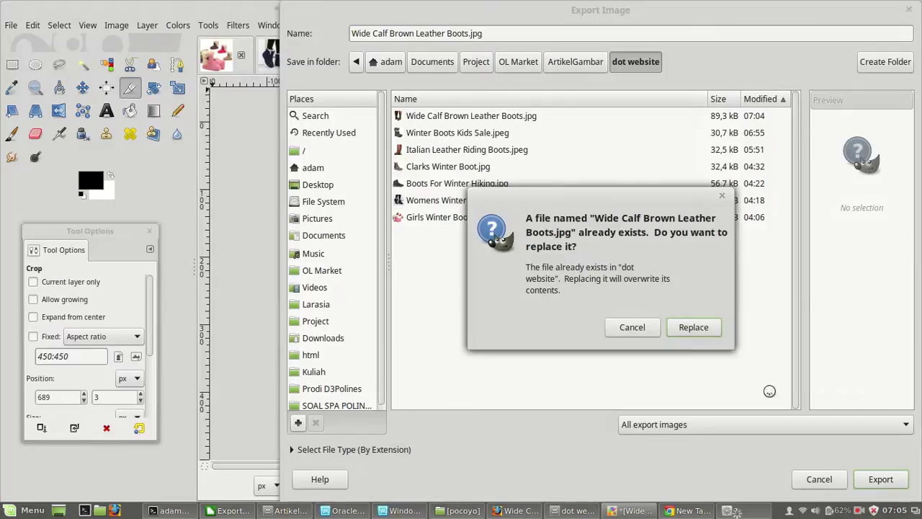
click(704, 333)
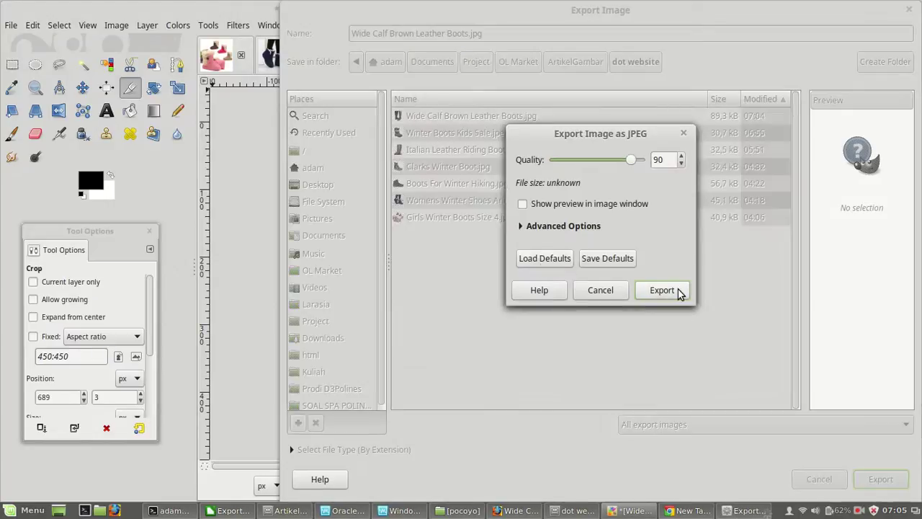
click(678, 290)
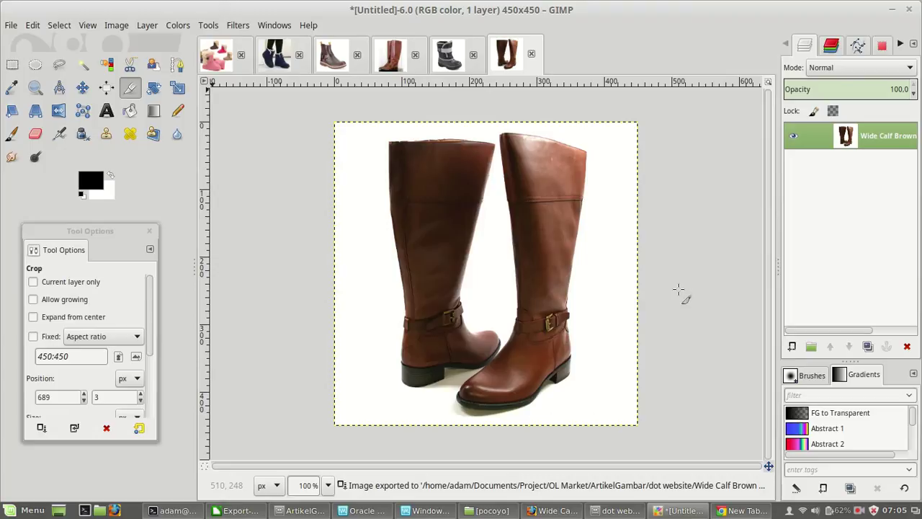
Export the boots image again as "Wide Calf Brown Leather Boots.jpg", replacing the existing JPEG in the "dot website" folder.
click(13, 25)
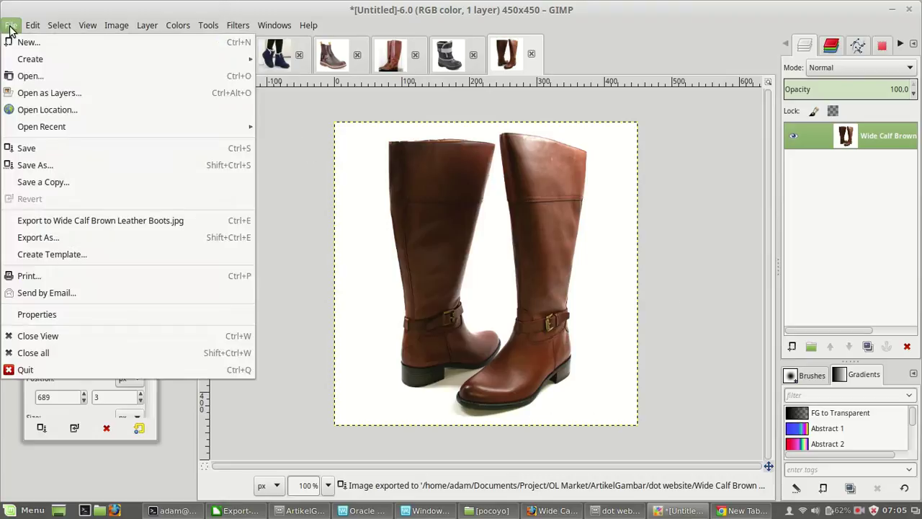
click(61, 241)
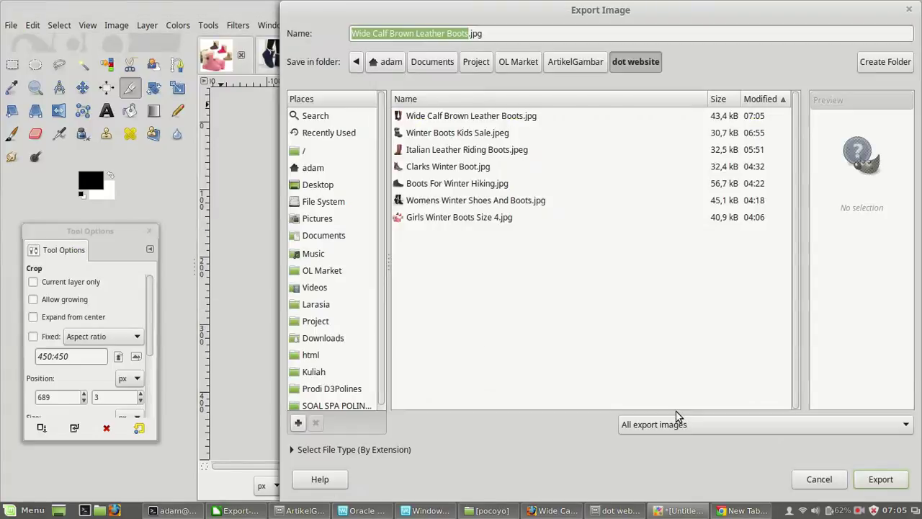
click(881, 480)
click(702, 331)
click(667, 290)
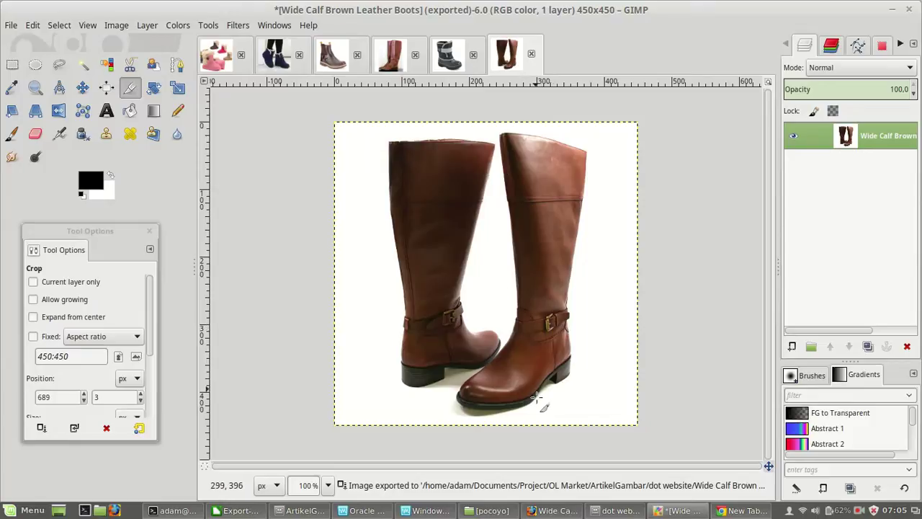
Switch to the new WordPress post in Firefox and upload "Wide Calf Brown Leather Boots.jpg" as media for its body.
click(564, 512)
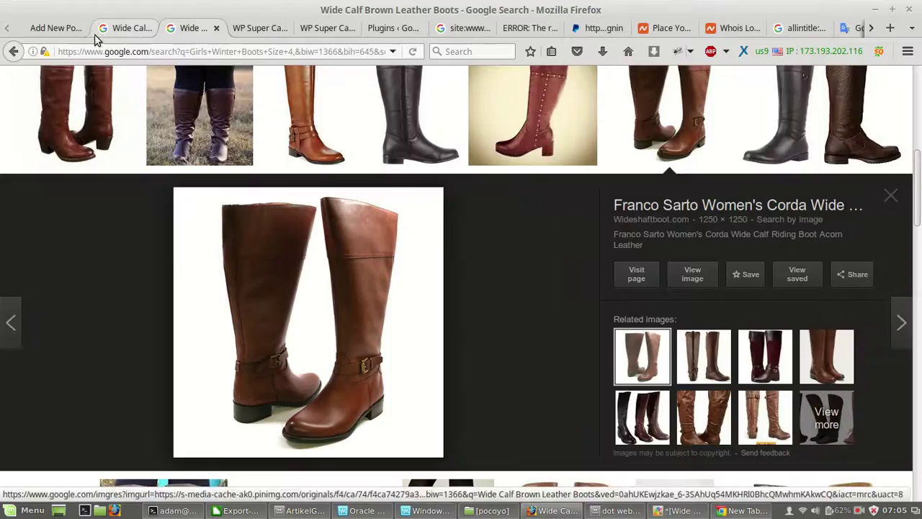
click(61, 33)
click(288, 311)
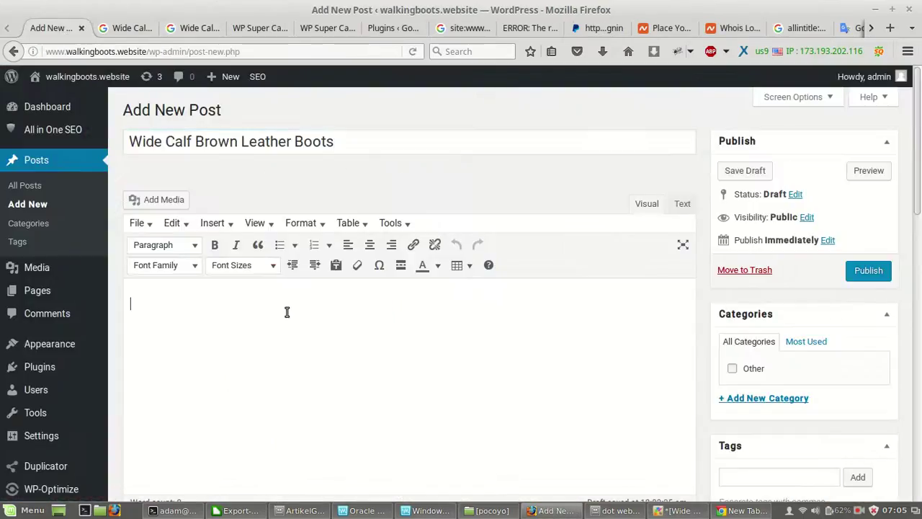
click(165, 203)
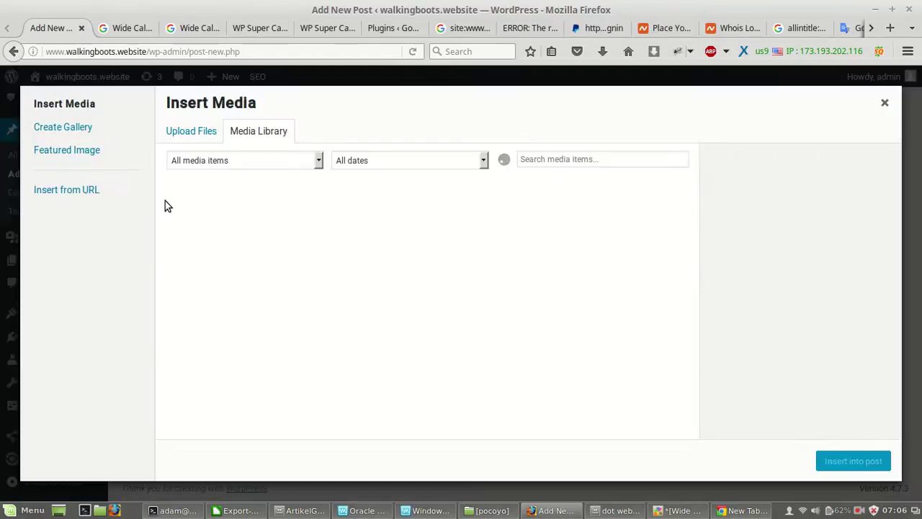
click(193, 136)
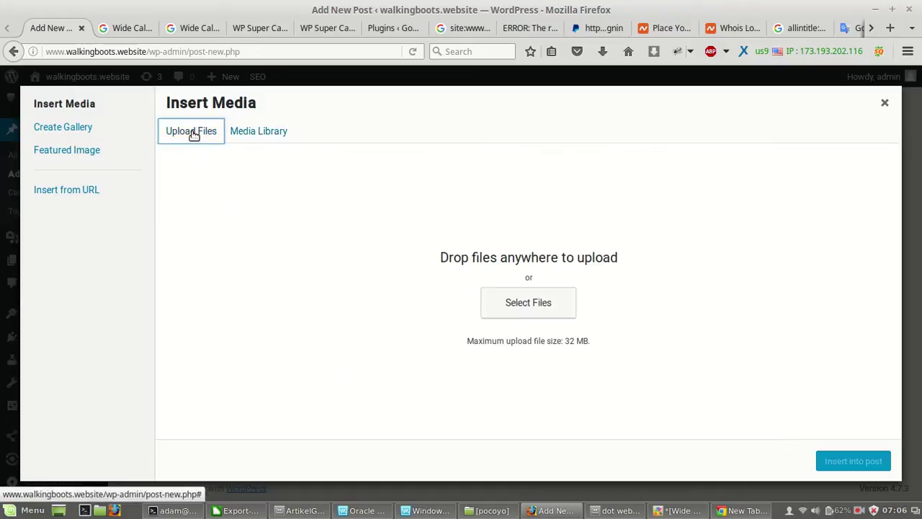
click(549, 308)
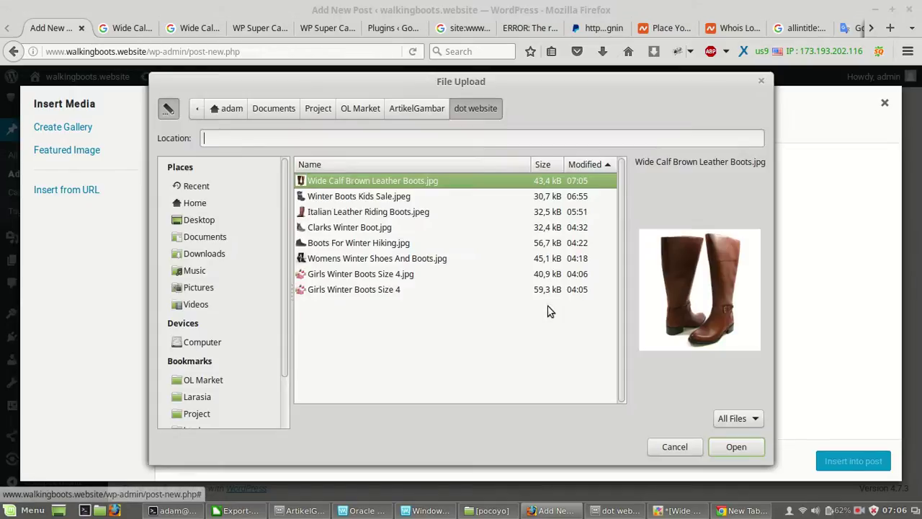
double_click(352, 180)
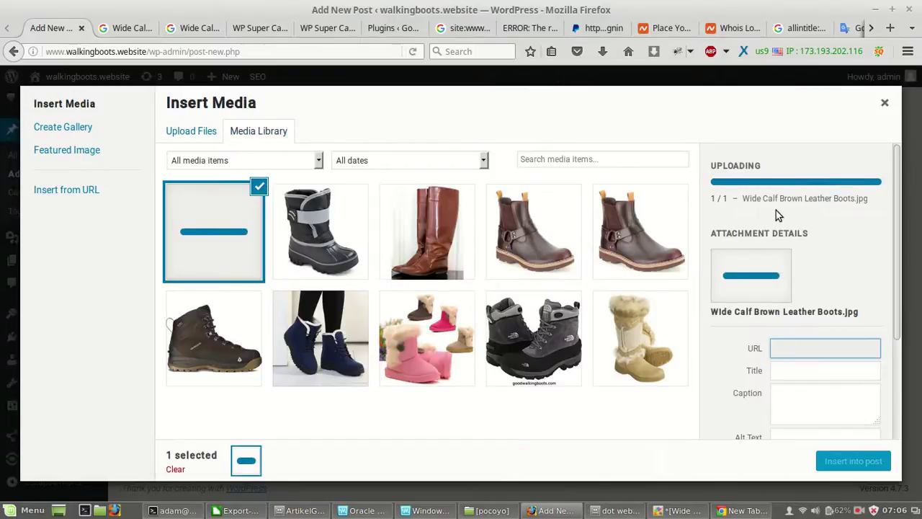
Give the uploaded image the alt text "Wide Calf Brown Leather Boots" and insert it into the post at Medium – 300 × 300.
scroll(776, 211, down, 2)
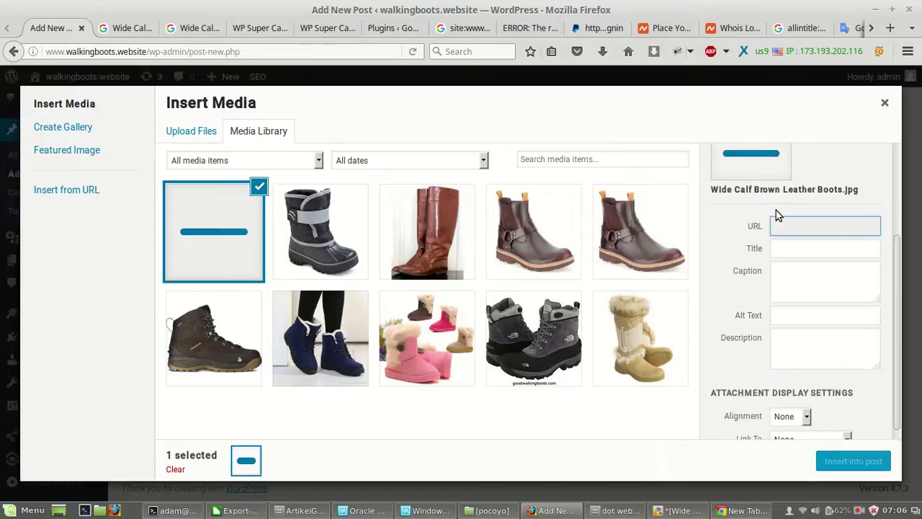
scroll(776, 211, up, 2)
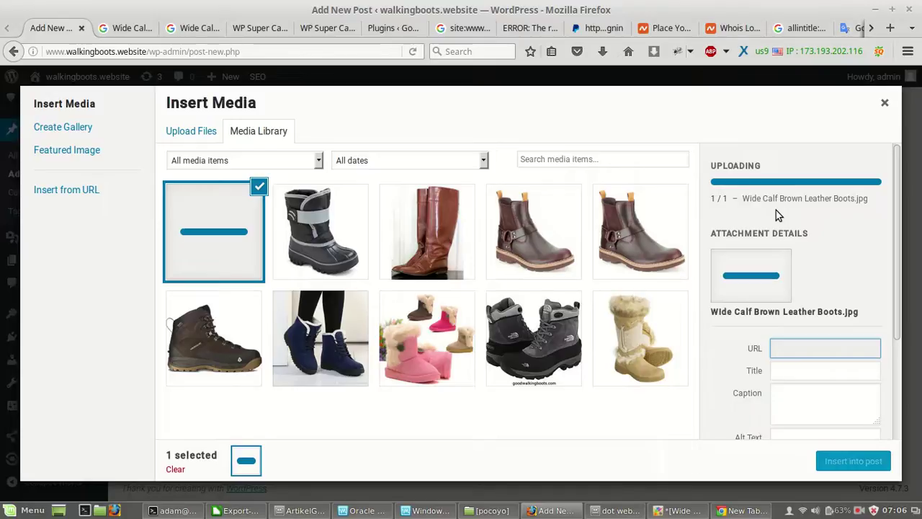
scroll(776, 210, down, 5)
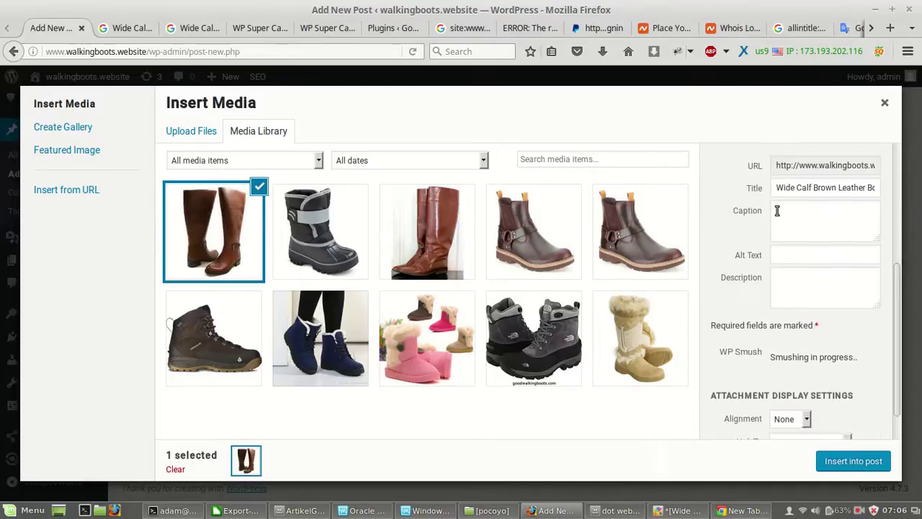
click(789, 220)
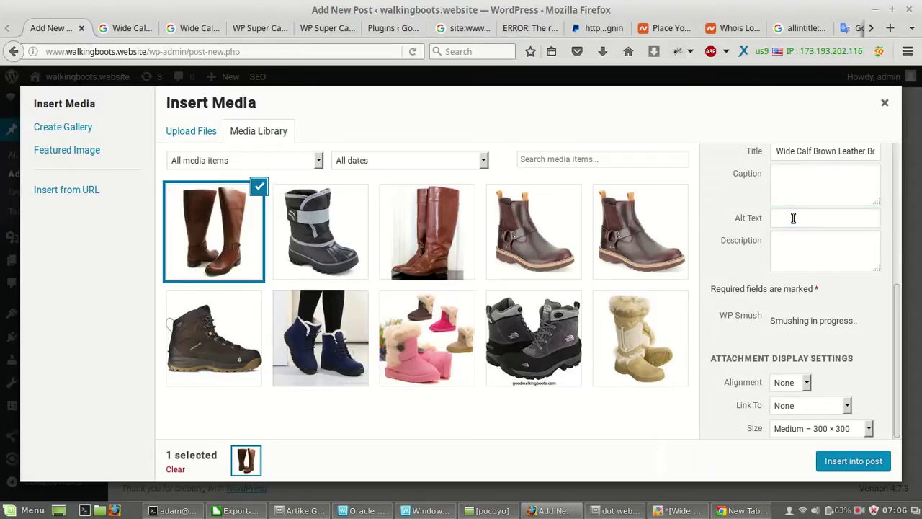
click(793, 218)
text(Wide Calf Brown Leather Boots)
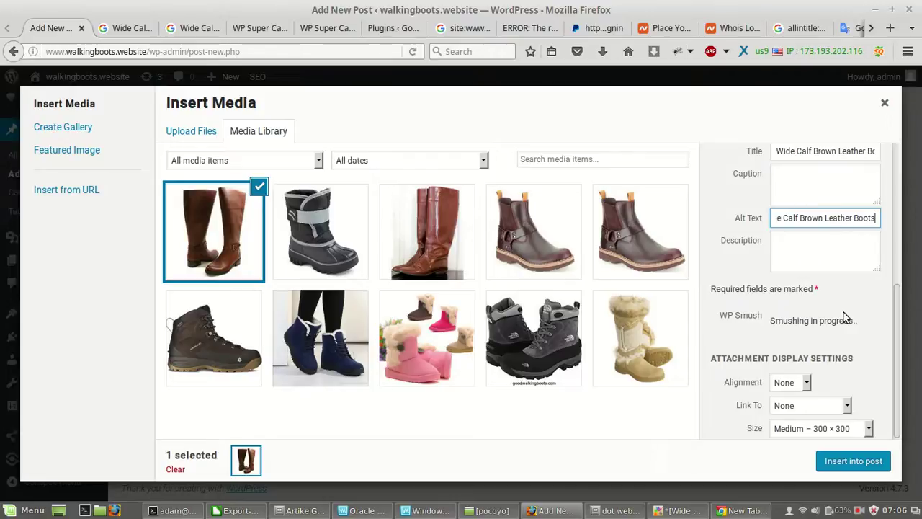
click(856, 461)
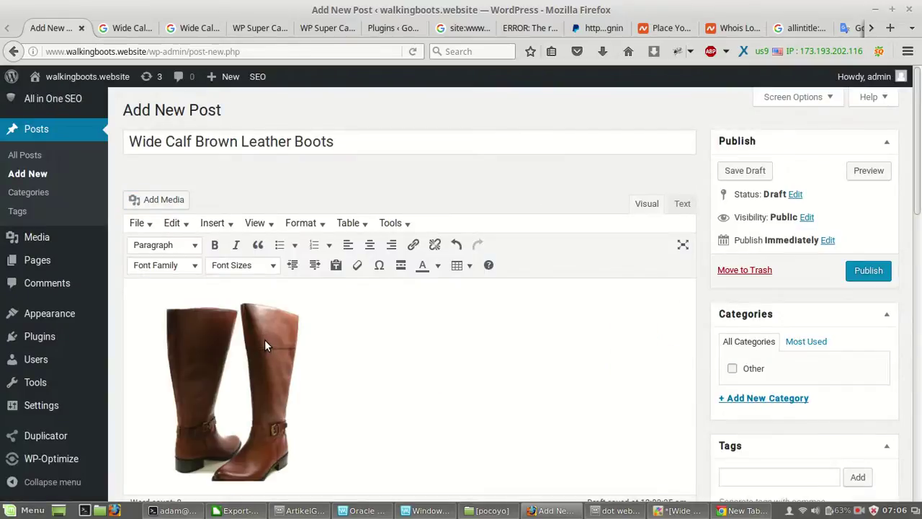
Set the uploaded brown boots image from the media library as the post's featured image.
scroll(580, 348, down, 5)
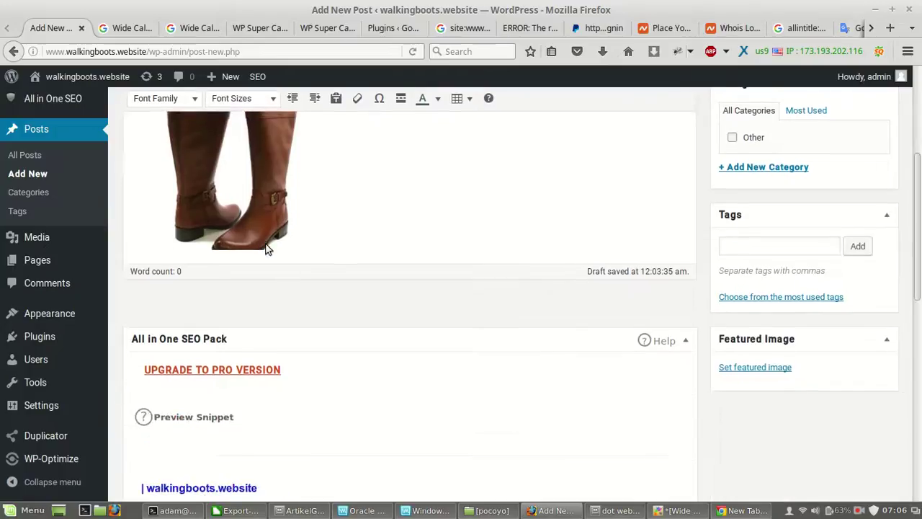
click(742, 368)
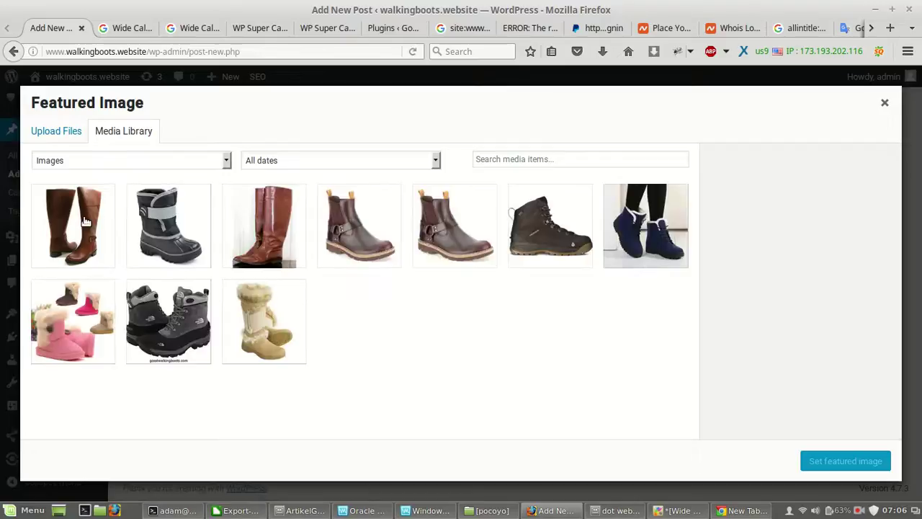
click(87, 223)
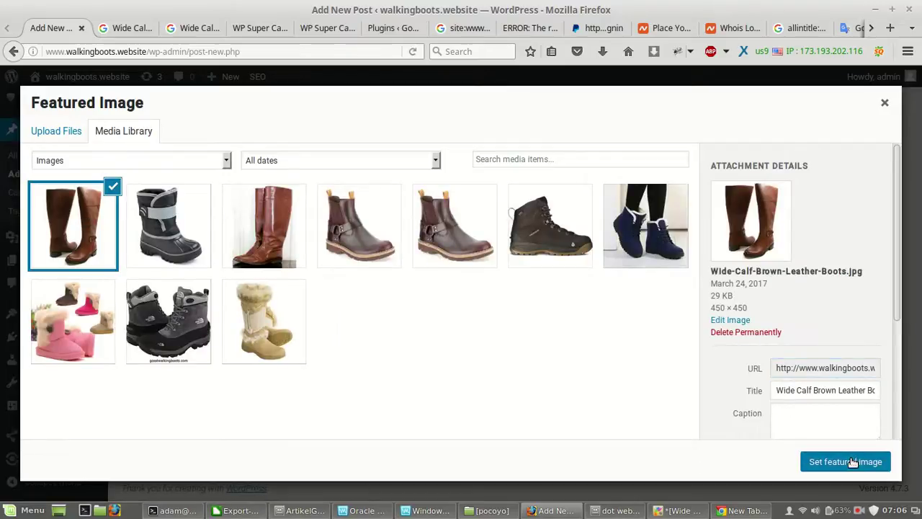
click(852, 462)
Enter "Wide Calf Brown Leather Boots" as both the title and the description in All in One SEO Pack.
scroll(603, 383, down, 5)
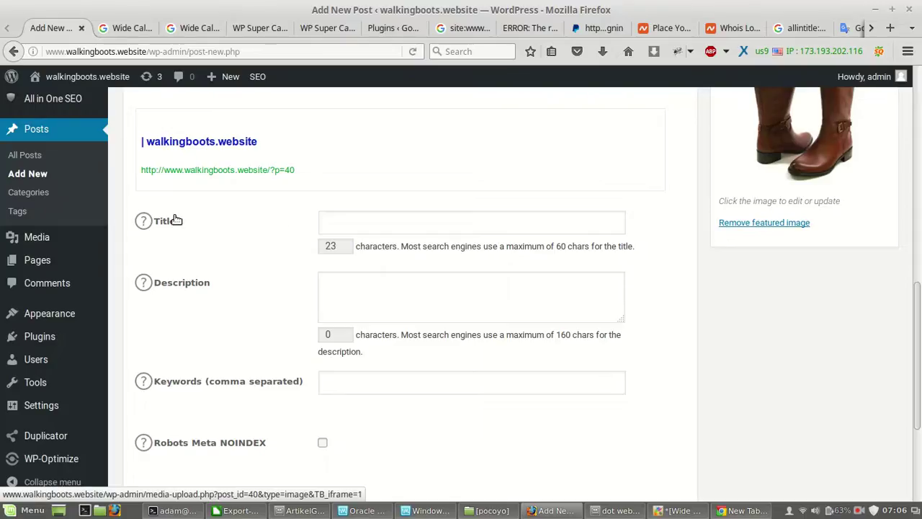
scroll(340, 216, up, 5)
scroll(341, 216, down, 5)
click(350, 142)
text(Wide Calf Brown Leather Boots)
key(Tab)
key(Tab)
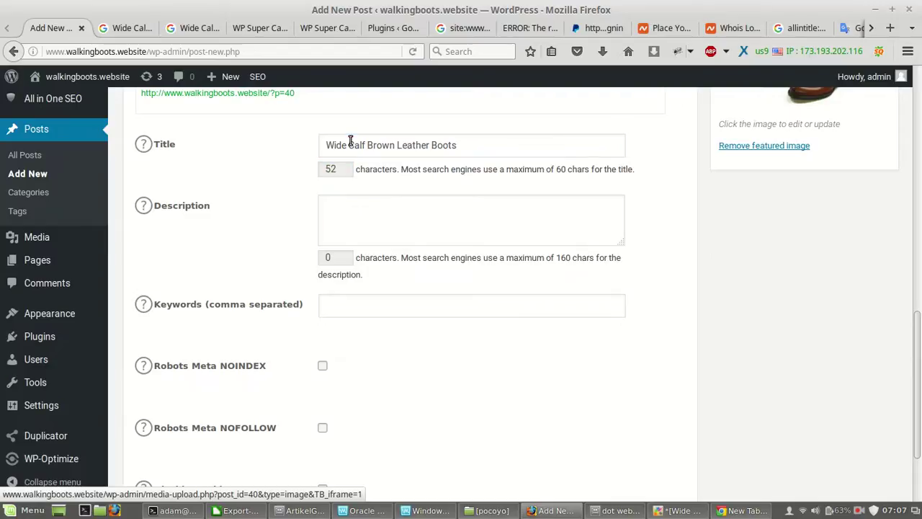
text(Wide Calf Brown Leather Boots)
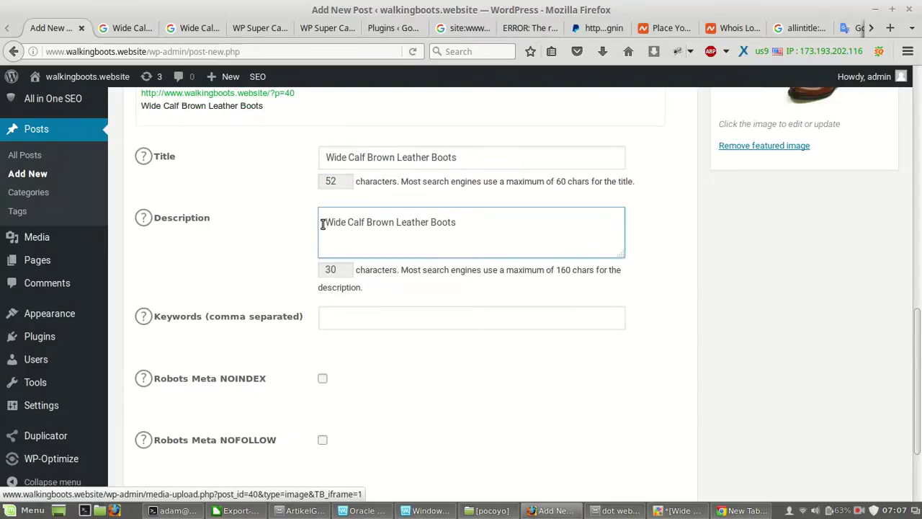
Copy the Woman Within snippet, from "We carry boots explicitly designed" to "extra wide sizes for", from the Google results for Wide Calf Brown Leather Boots.
click(182, 28)
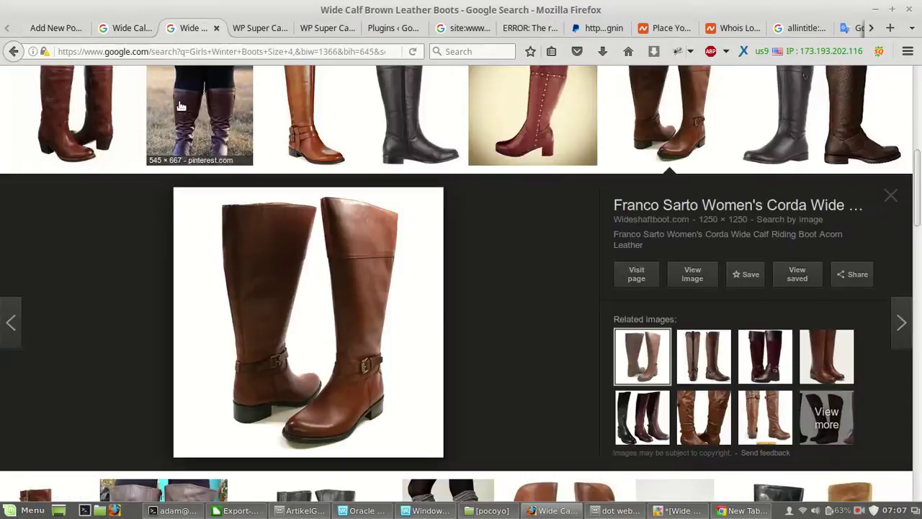
click(126, 27)
scroll(221, 241, down, 3)
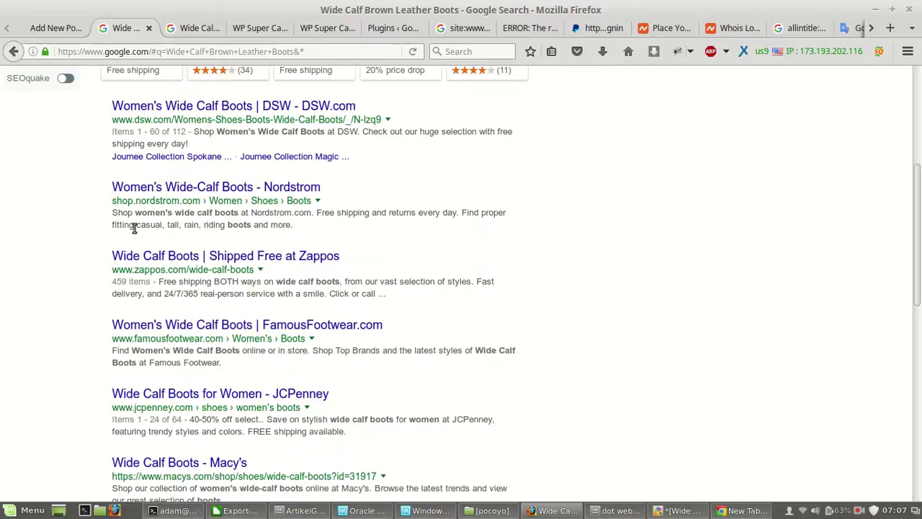
scroll(134, 228, down, 1)
scroll(122, 242, down, 3)
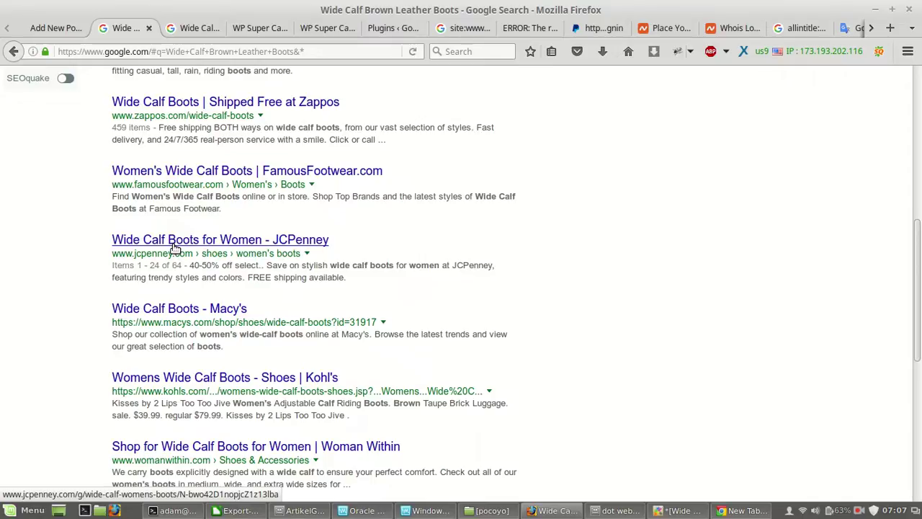
scroll(173, 246, down, 3)
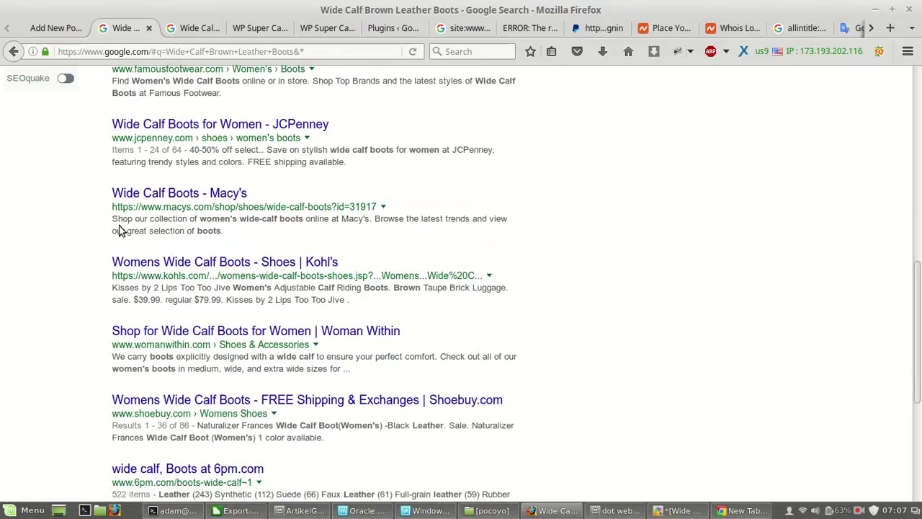
drag(111, 220, 145, 220)
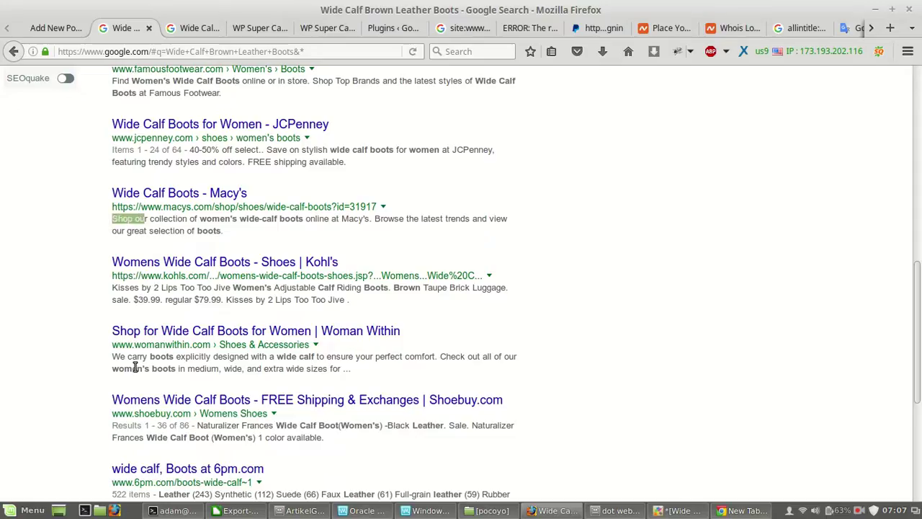
drag(112, 358, 340, 368)
key(ctrl+c)
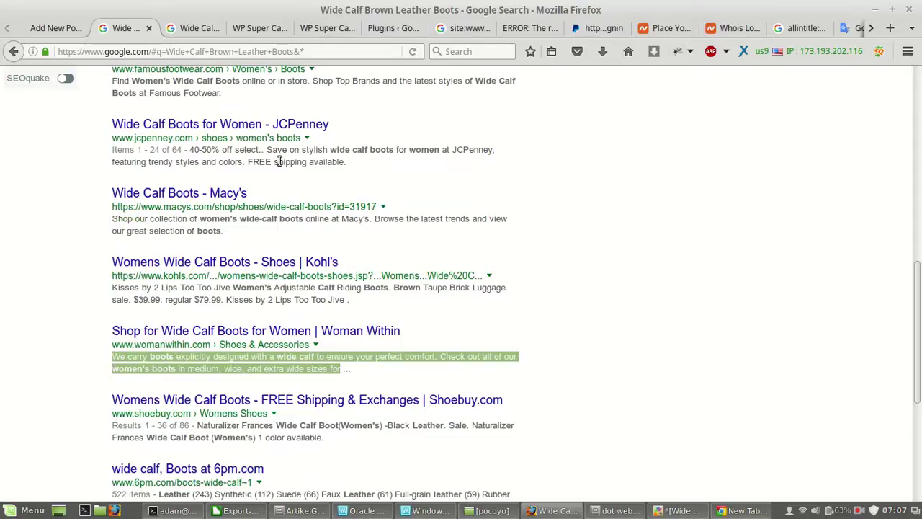
Paste the copied snippet in front of "Wide Calf Brown Leather Boots" in the new post's SEO description.
click(64, 30)
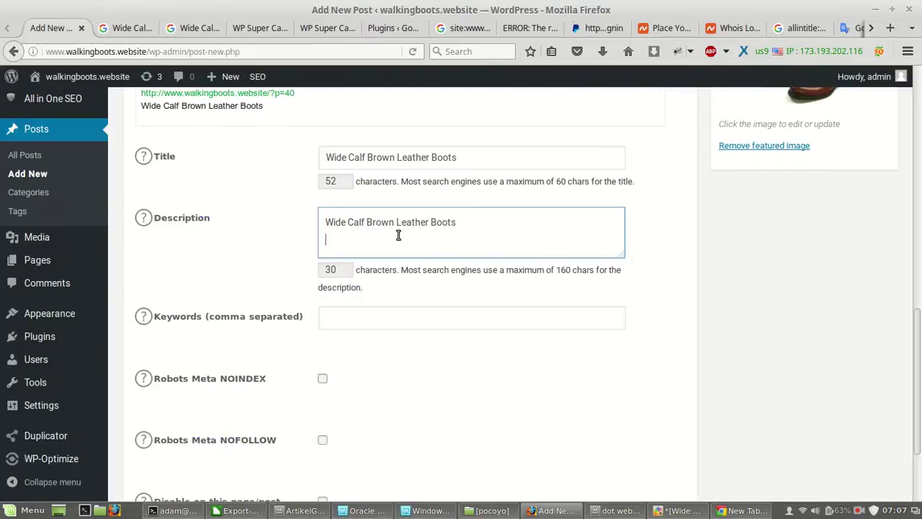
click(327, 222)
key(ctrl+v)
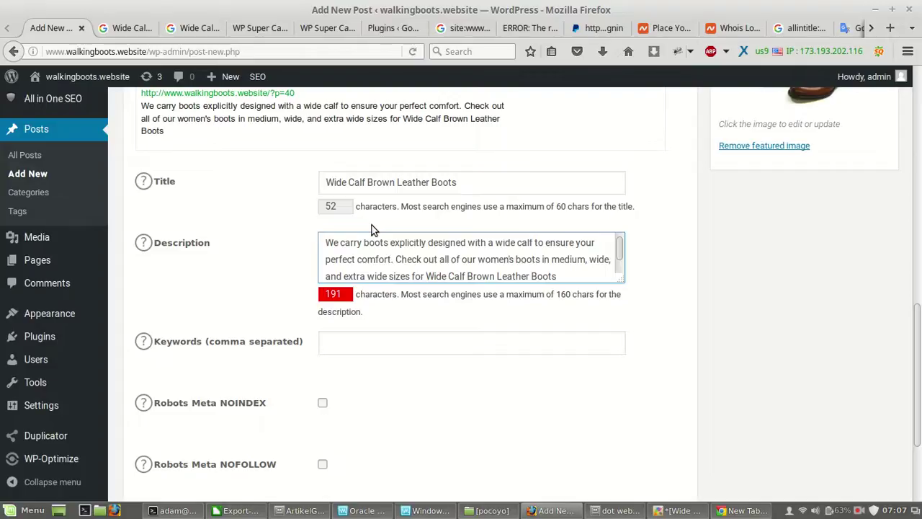
Move "Wide Calf Brown Leather Boots" from the end of the SEO description to after "perfect comfort", introduced by "such as".
key(shift+End)
key(ctrl+c)
key(Delete)
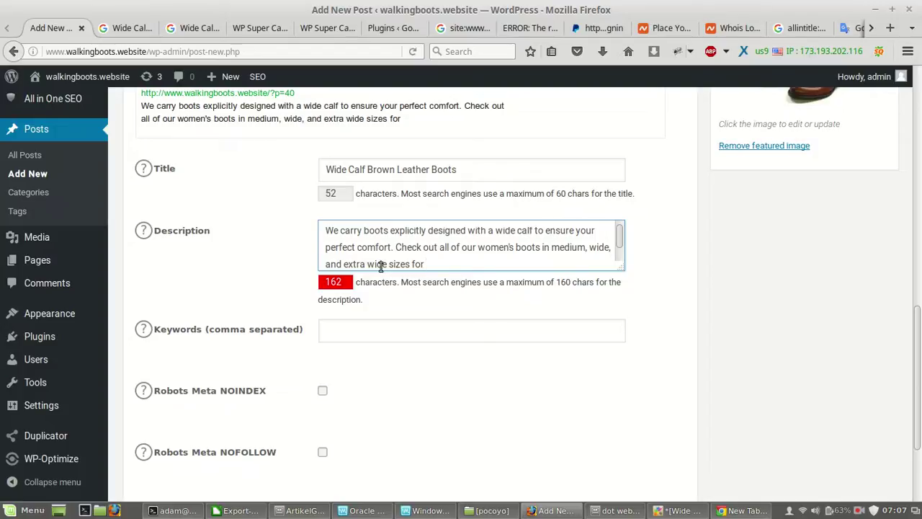
click(392, 247)
text(such as)
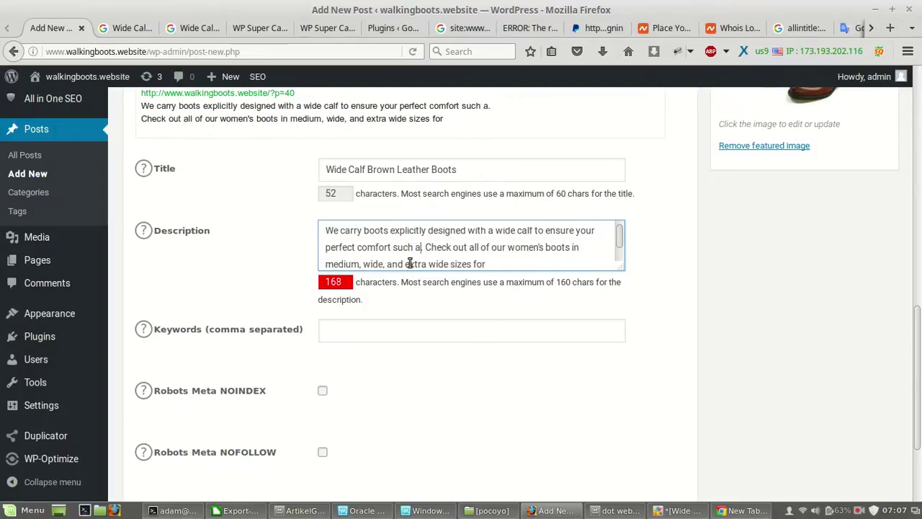
key(ctrl+v)
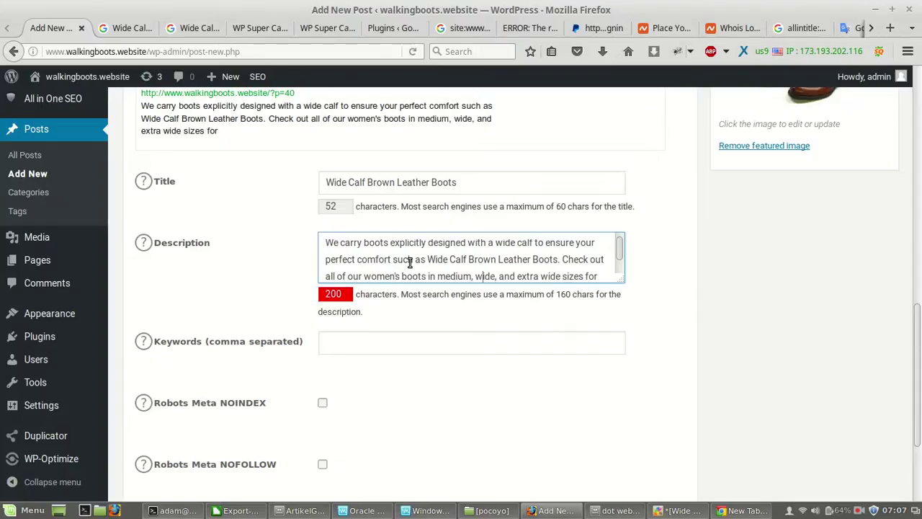
Shorten the end of the SEO description so that it closes with "Check out all of our women's boot ...".
key(Left)
key(Left)
key(shift+End)
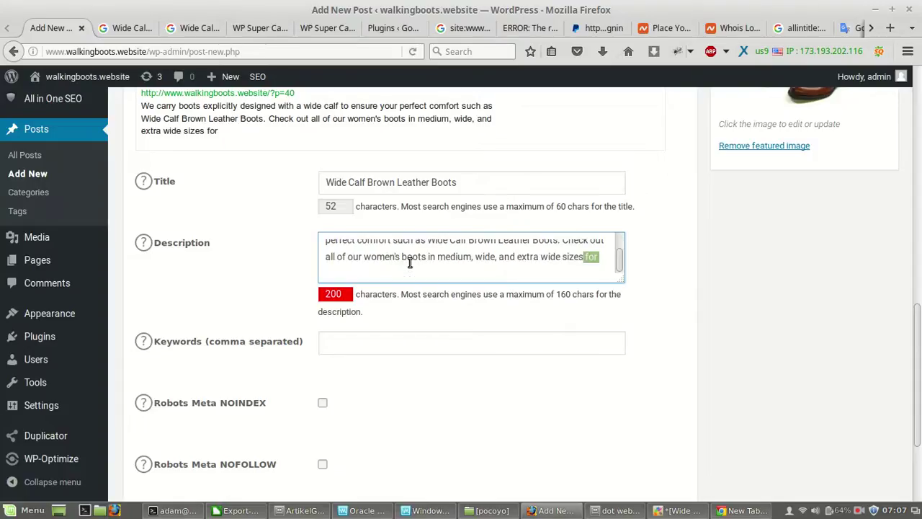
key(BackSpace)
key(BackSpace)
key(BackSpace)
key(BackSpace)
key(BackSpace)
key(BackSpace)
key(BackSpace)
key(BackSpace)
key(BackSpace)
key(BackSpace)
key(BackSpace)
key(BackSpace)
key(BackSpace)
key(BackSpace)
key(BackSpace)
key(BackSpace)
key(BackSpace)
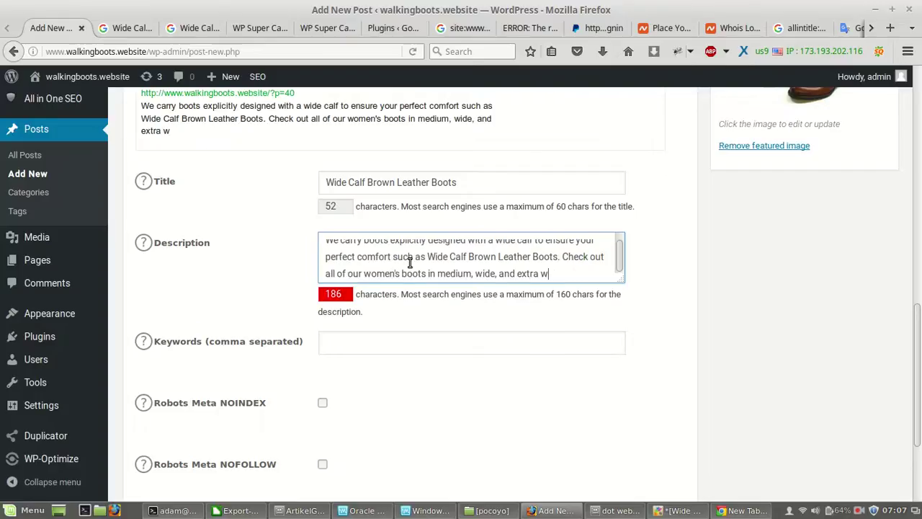
key(BackSpace)
key(BackSpace)
key(BackSpace)
key(BackSpace)
key(BackSpace)
key(BackSpace)
key(BackSpace)
key(BackSpace)
key(BackSpace)
key(BackSpace)
key(BackSpace)
key(BackSpace)
key(BackSpace)
key(BackSpace)
key(BackSpace)
key(BackSpace)
key(BackSpace)
key(BackSpace)
key(BackSpace)
key(BackSpace)
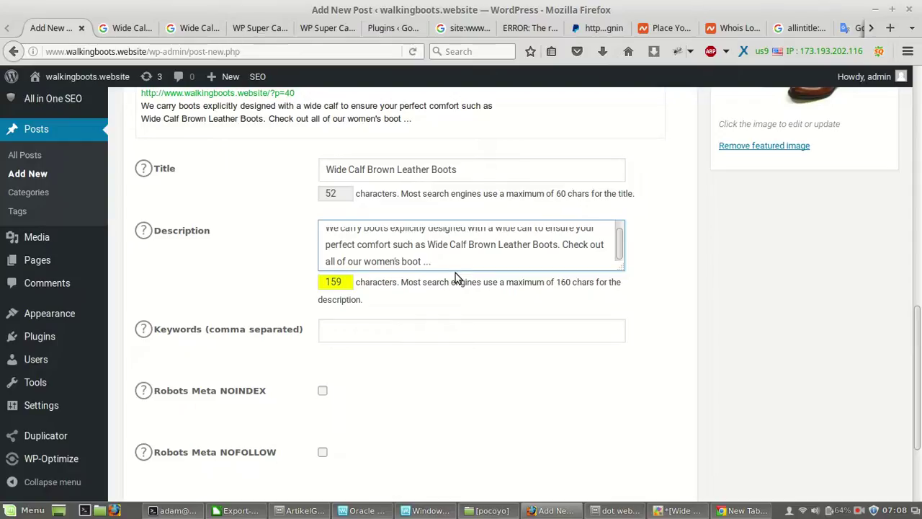
Switch to the LibreOffice Calc keyword sheet and copy the comma-ended keywords in H7:H121, from Girls Winter Boots Size 4 to Non Leather Safety Boots.
scroll(432, 327, down, 1)
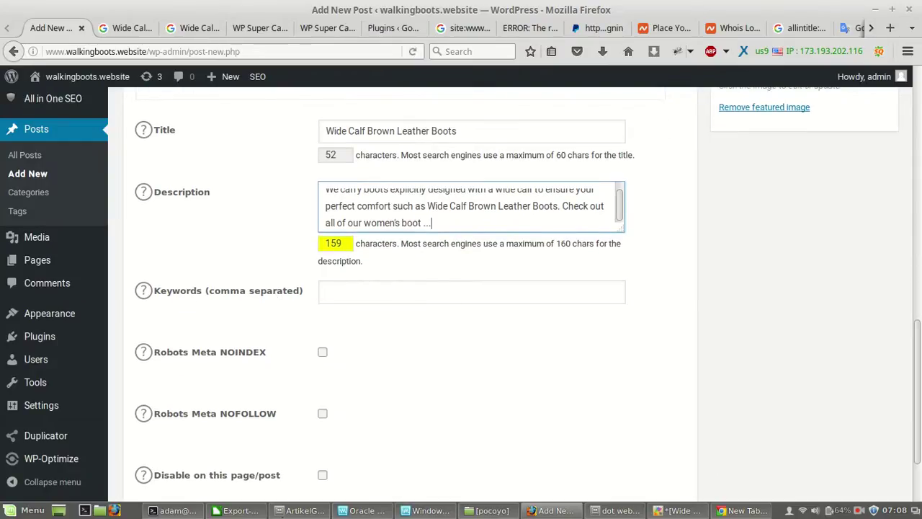
click(238, 510)
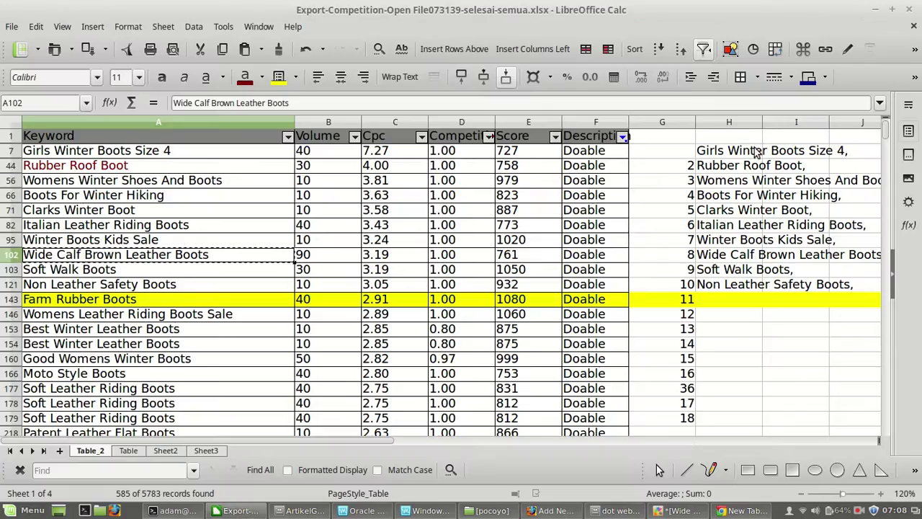
click(726, 154)
drag(726, 154, 729, 287)
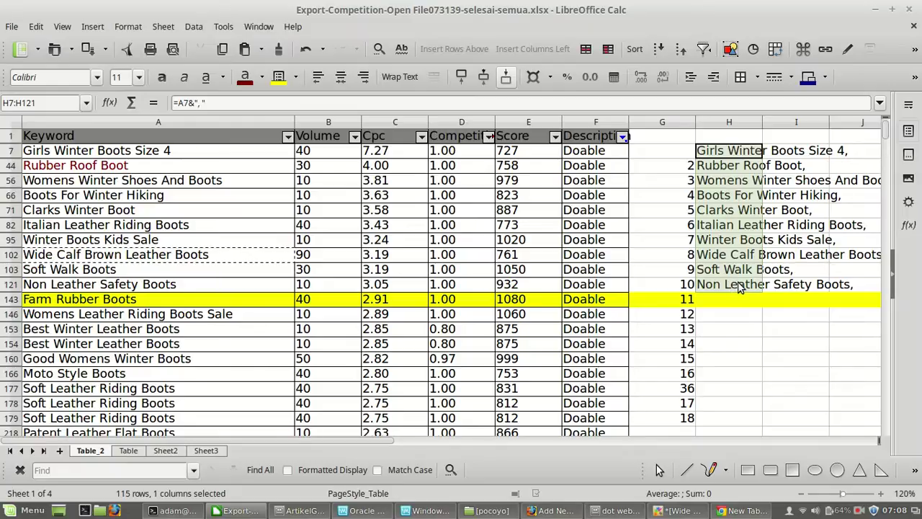
key(ctrl+c)
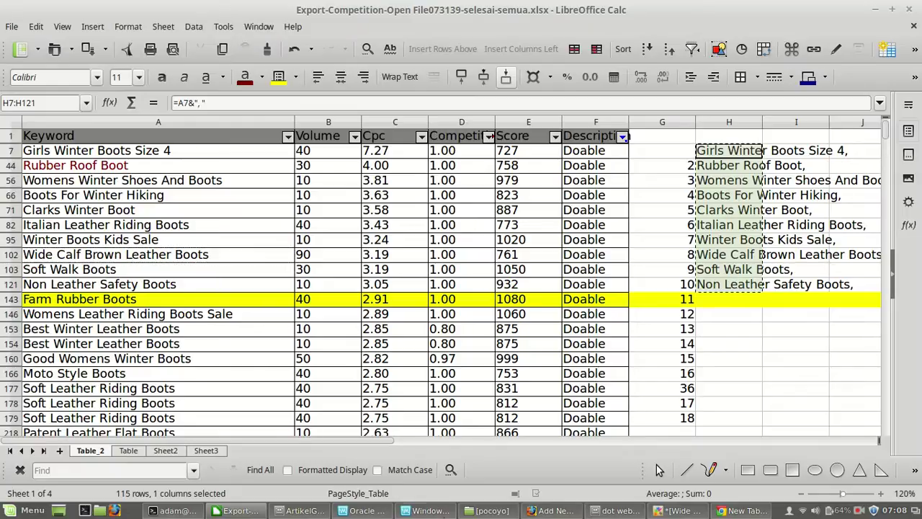
Return to the WordPress post in Firefox, paste the copied list as the SEO keywords and remove the trailing comma.
click(525, 512)
click(365, 288)
key(ctrl+v)
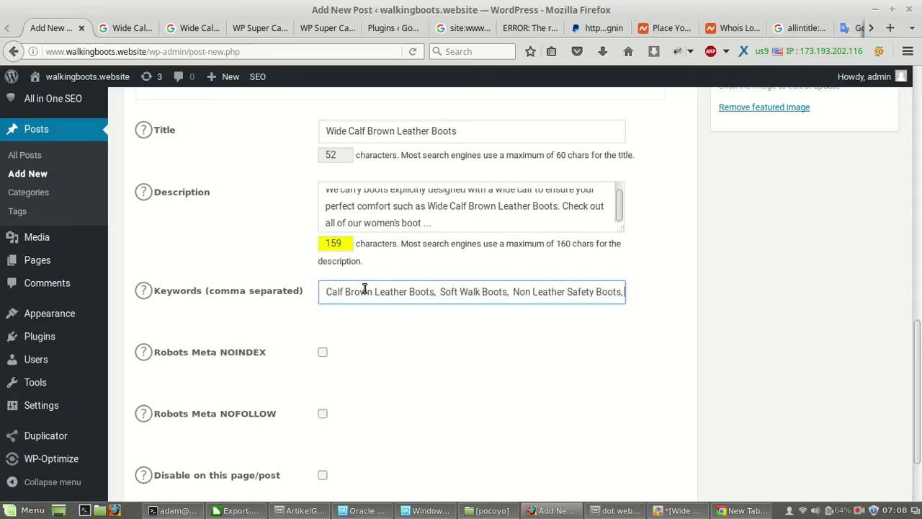
key(BackSpace)
key(BackSpace)
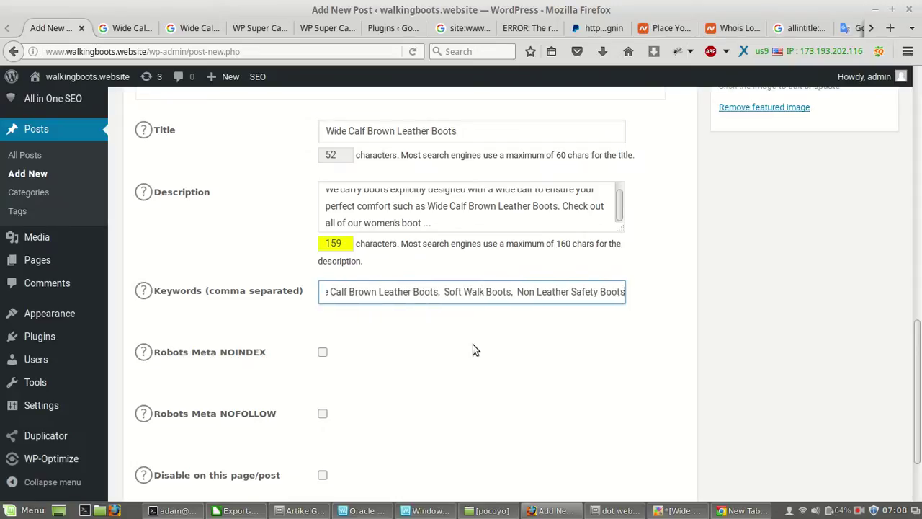
Publish the "Wide Calf Brown Leather Boots" post.
scroll(474, 349, down, 3)
scroll(474, 349, up, 15)
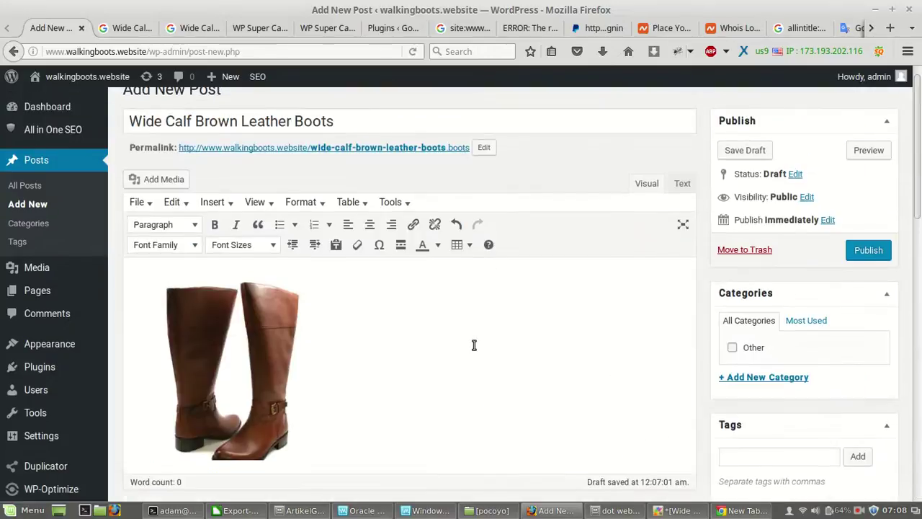
scroll(473, 345, up, 1)
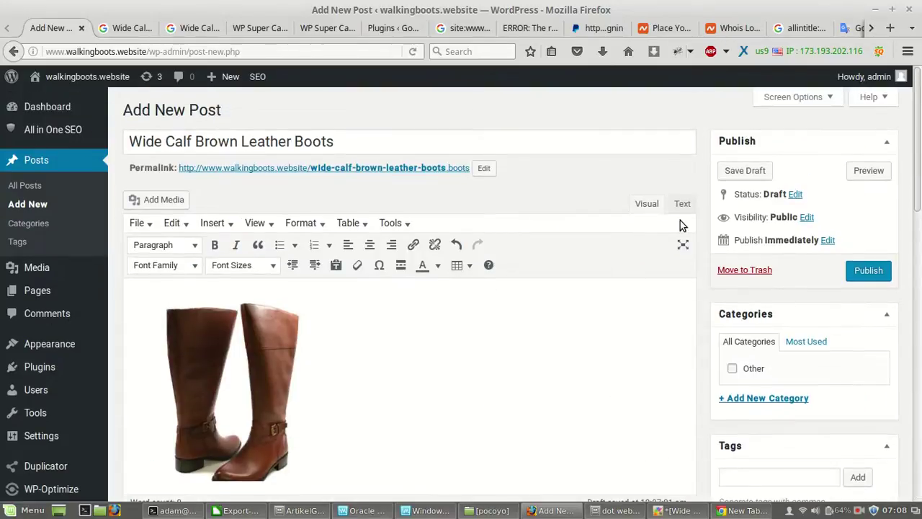
click(868, 271)
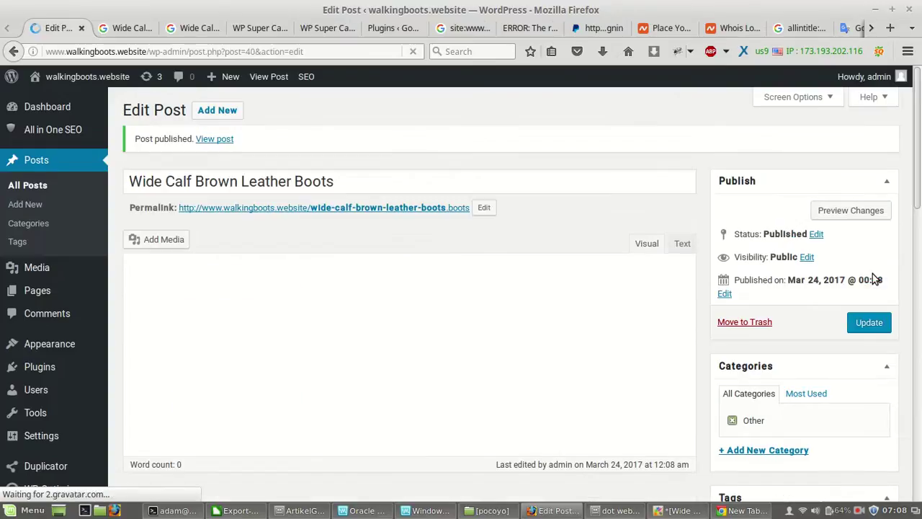
Open the published post in a new browser tab and look over the whole page.
right_click(217, 133)
click(233, 140)
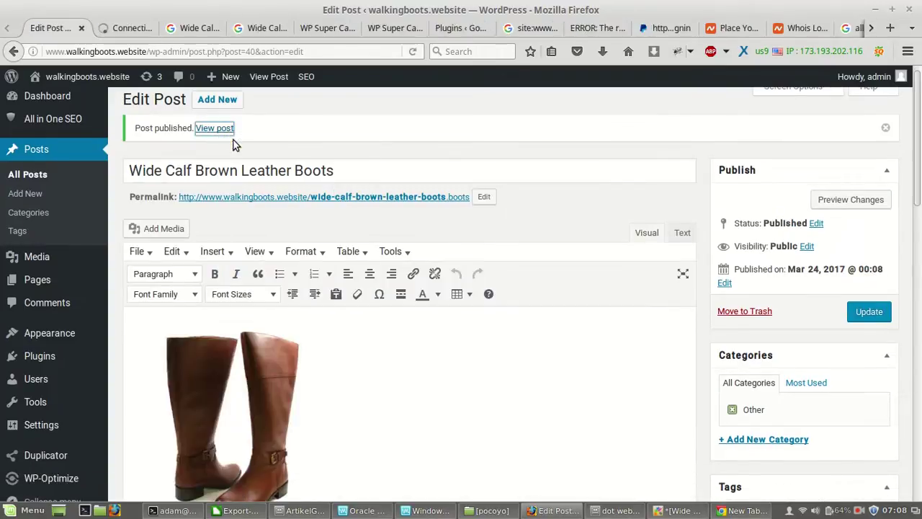
click(120, 30)
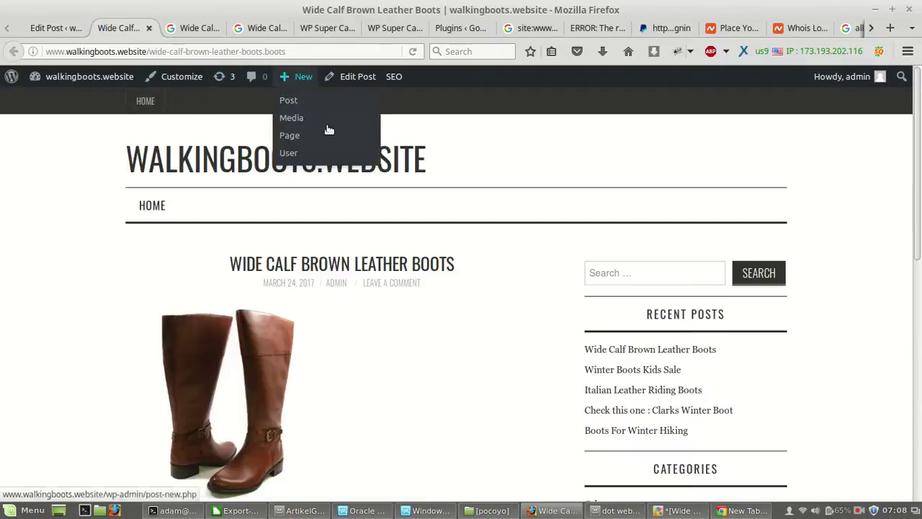
scroll(381, 245, down, 5)
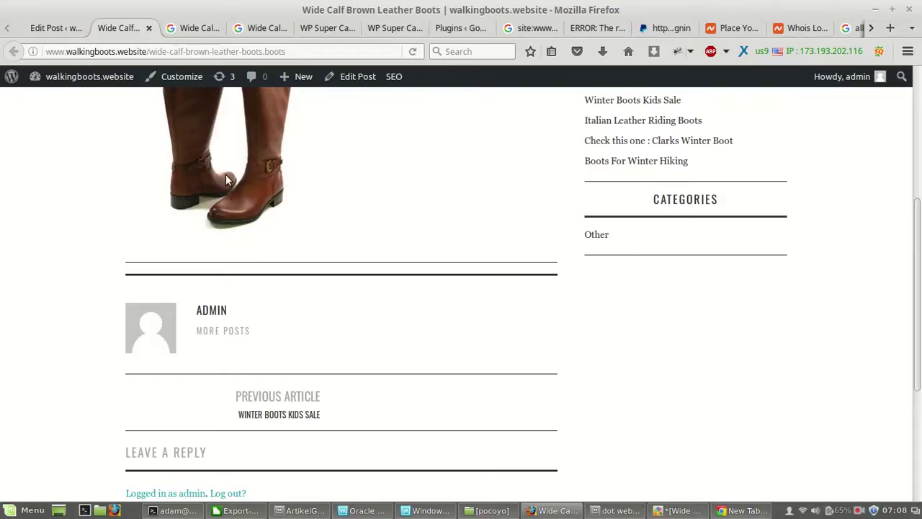
scroll(306, 250, up, 5)
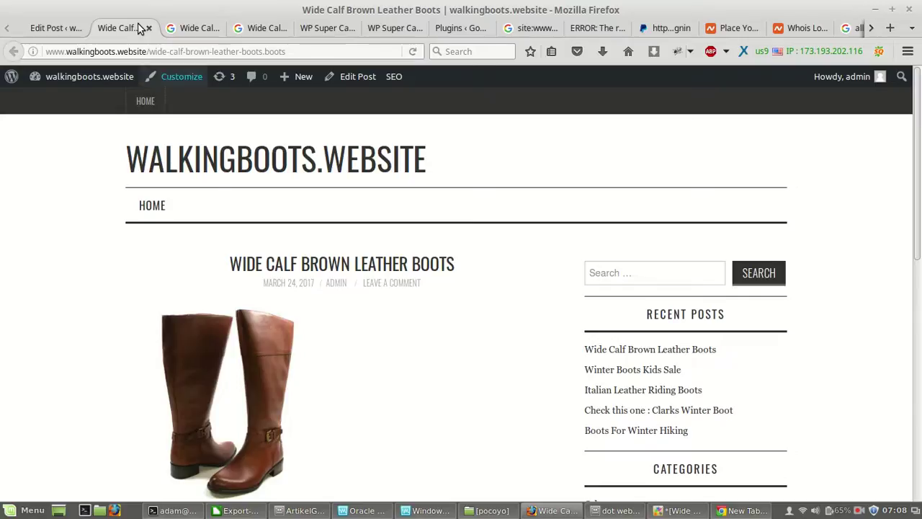
Return to the post's edit page and place the text cursor at the end of its title.
click(62, 29)
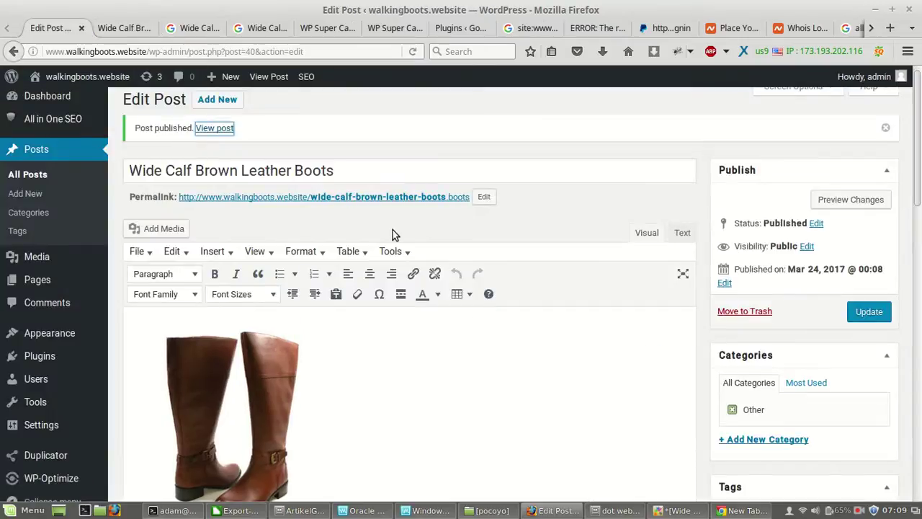
click(545, 197)
click(545, 179)
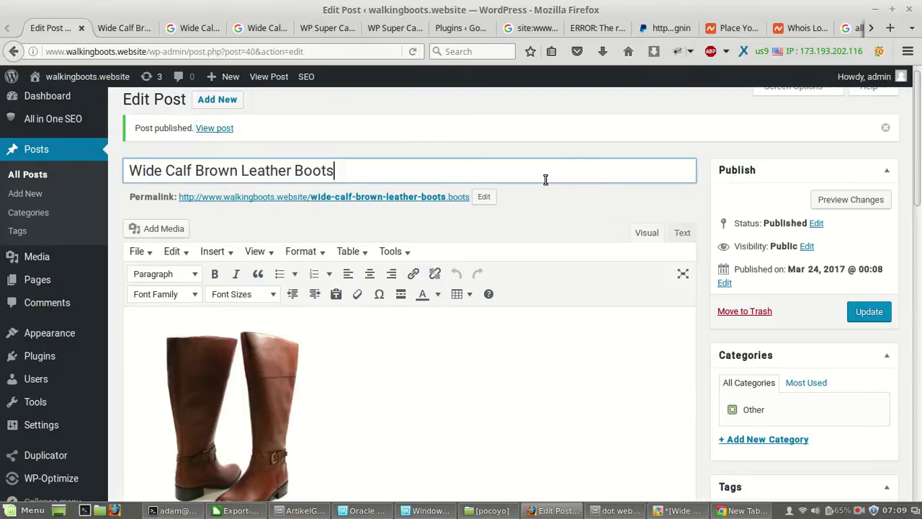